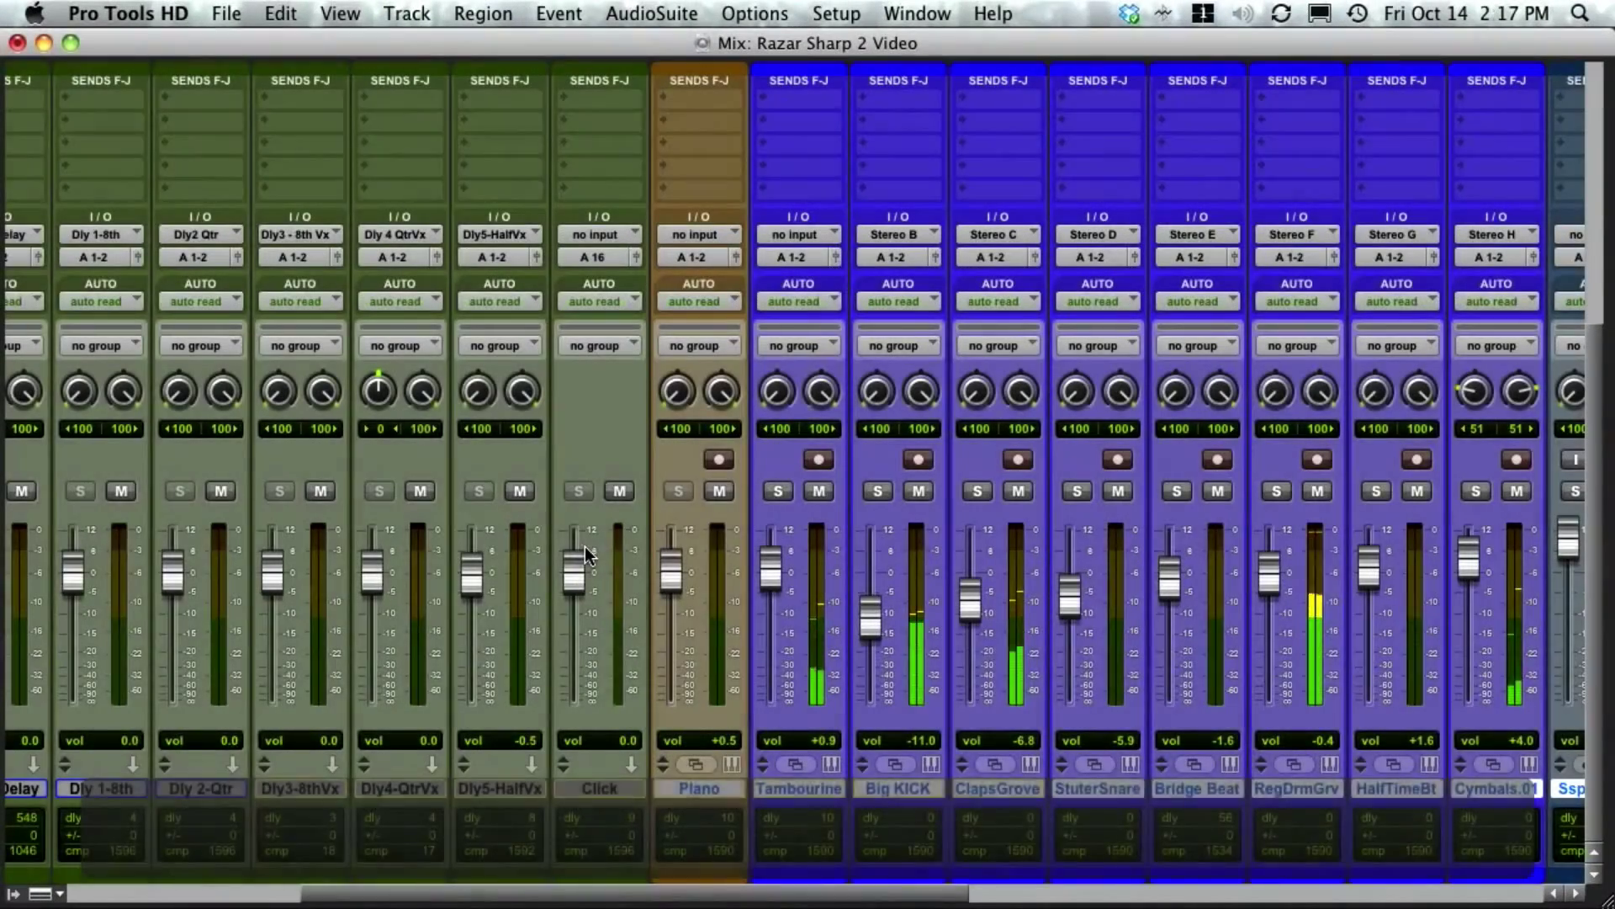
# Step: Scroll through the mixer channels and briefly select the SspnddCy track
pyautogui.hscroll(3, 584, 551)
pyautogui.hscroll(6, 584, 547)
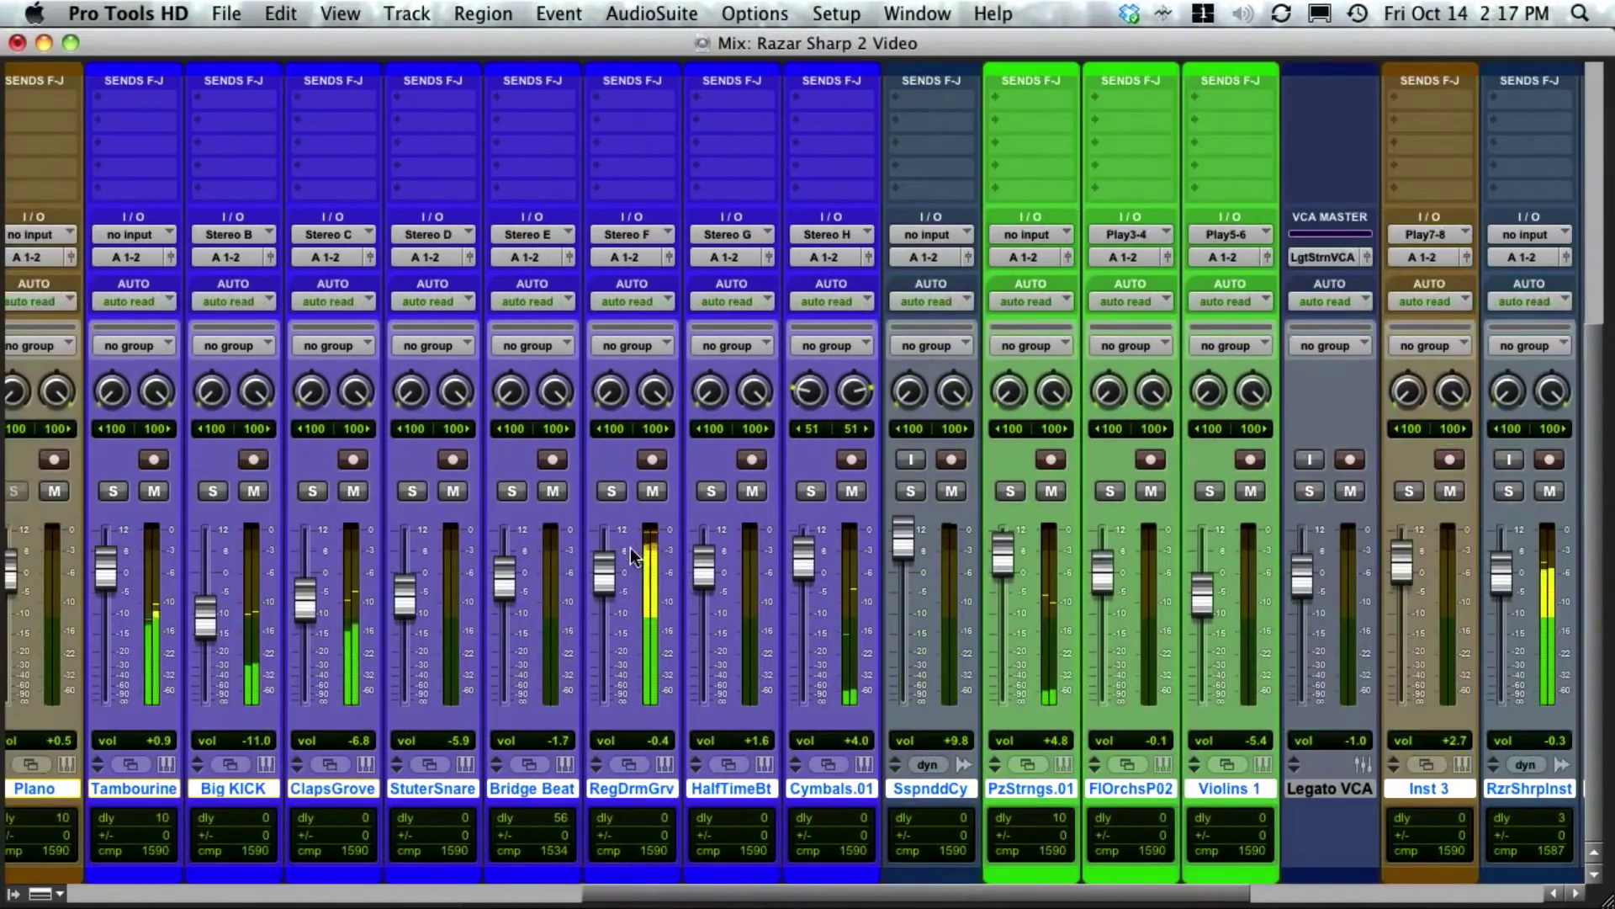
pyautogui.hscroll(5, 641, 547)
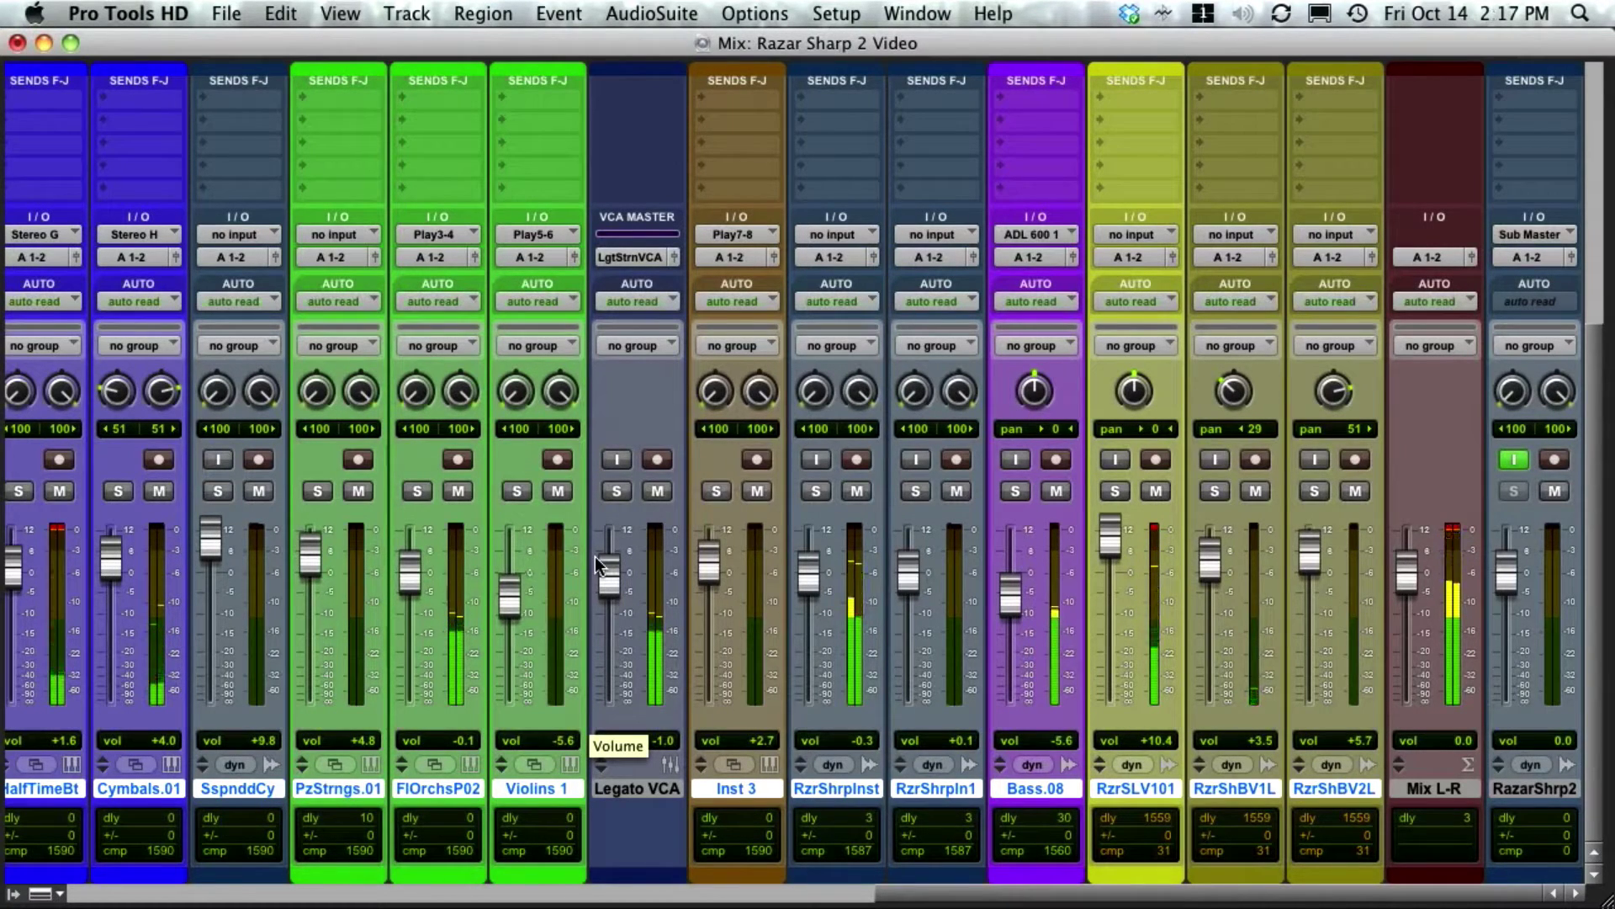
pyautogui.click(240, 788)
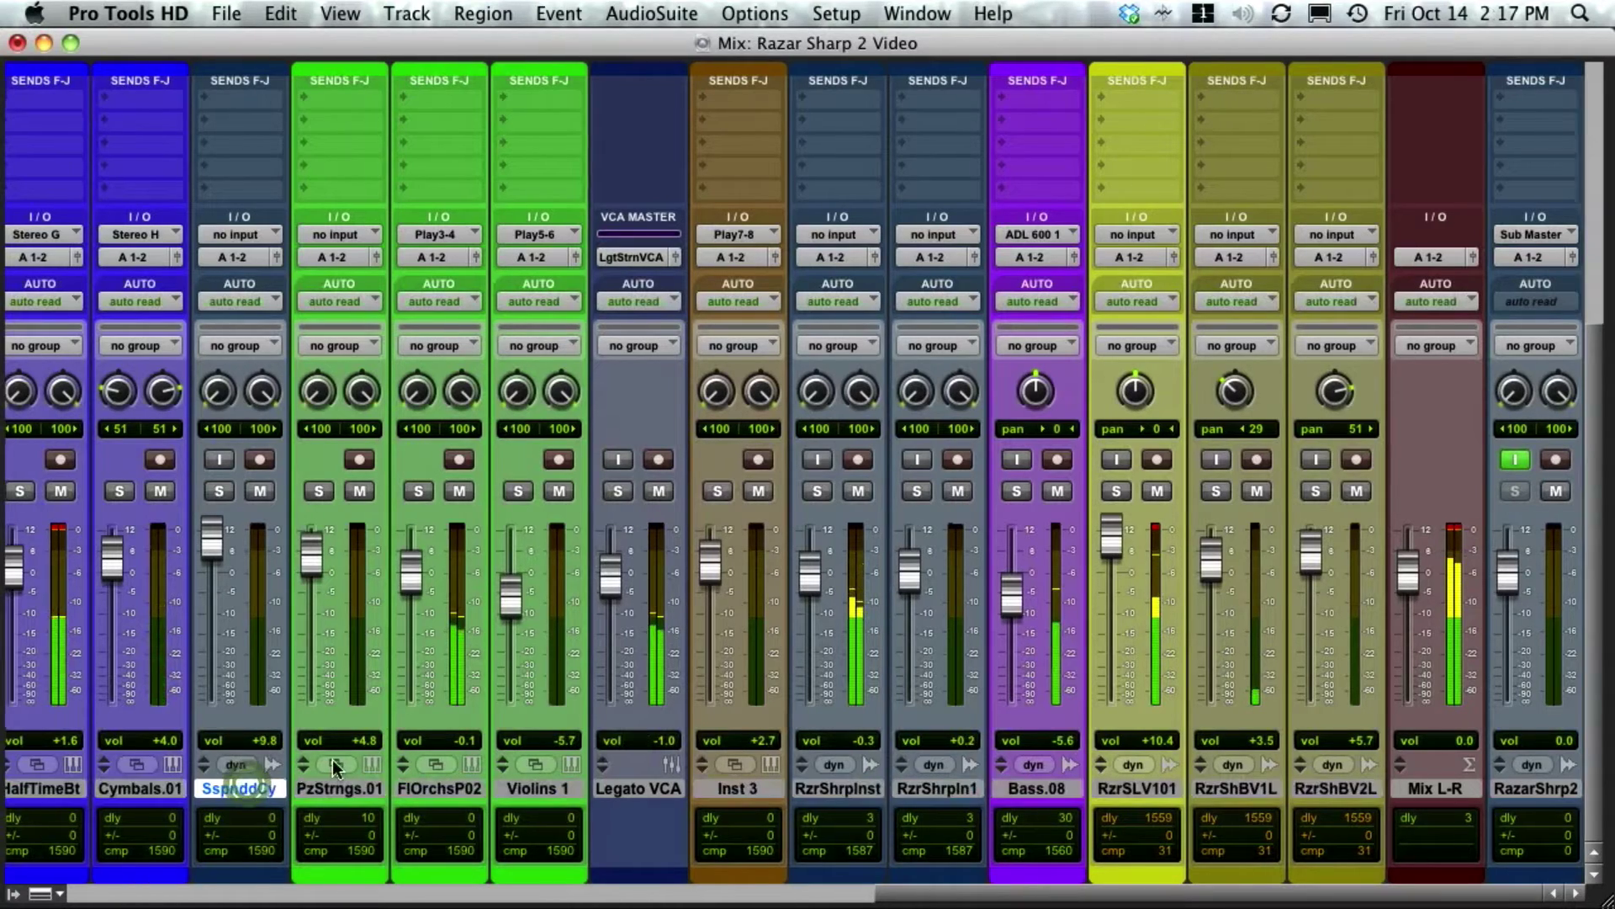
pyautogui.hscroll(-10, 333, 762)
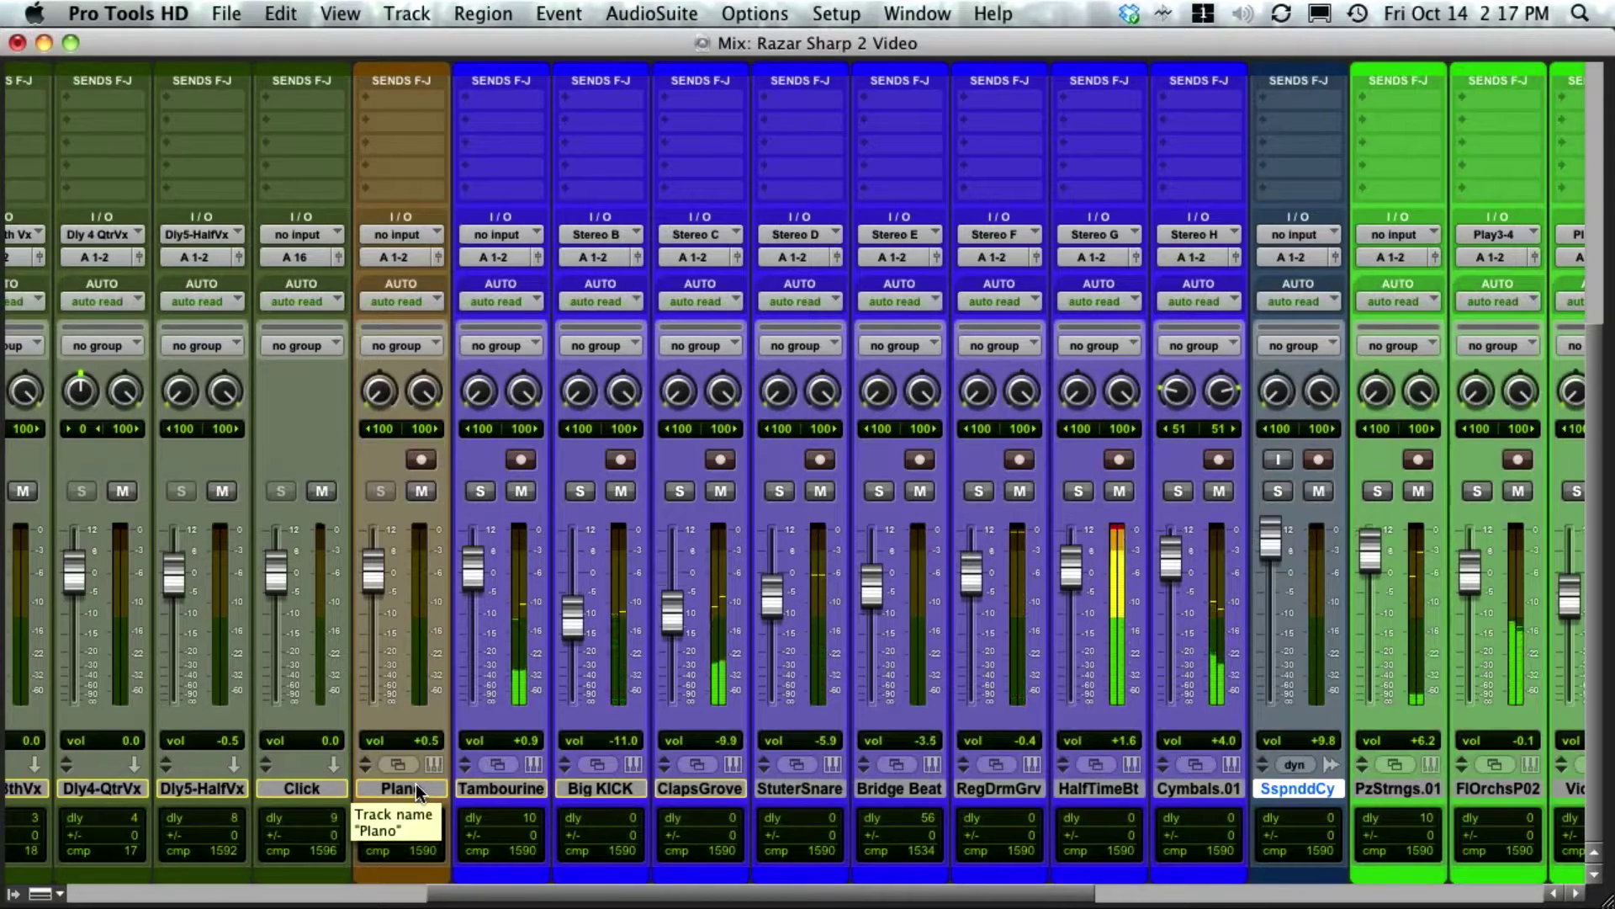
pyautogui.hscroll(-5, 336, 789)
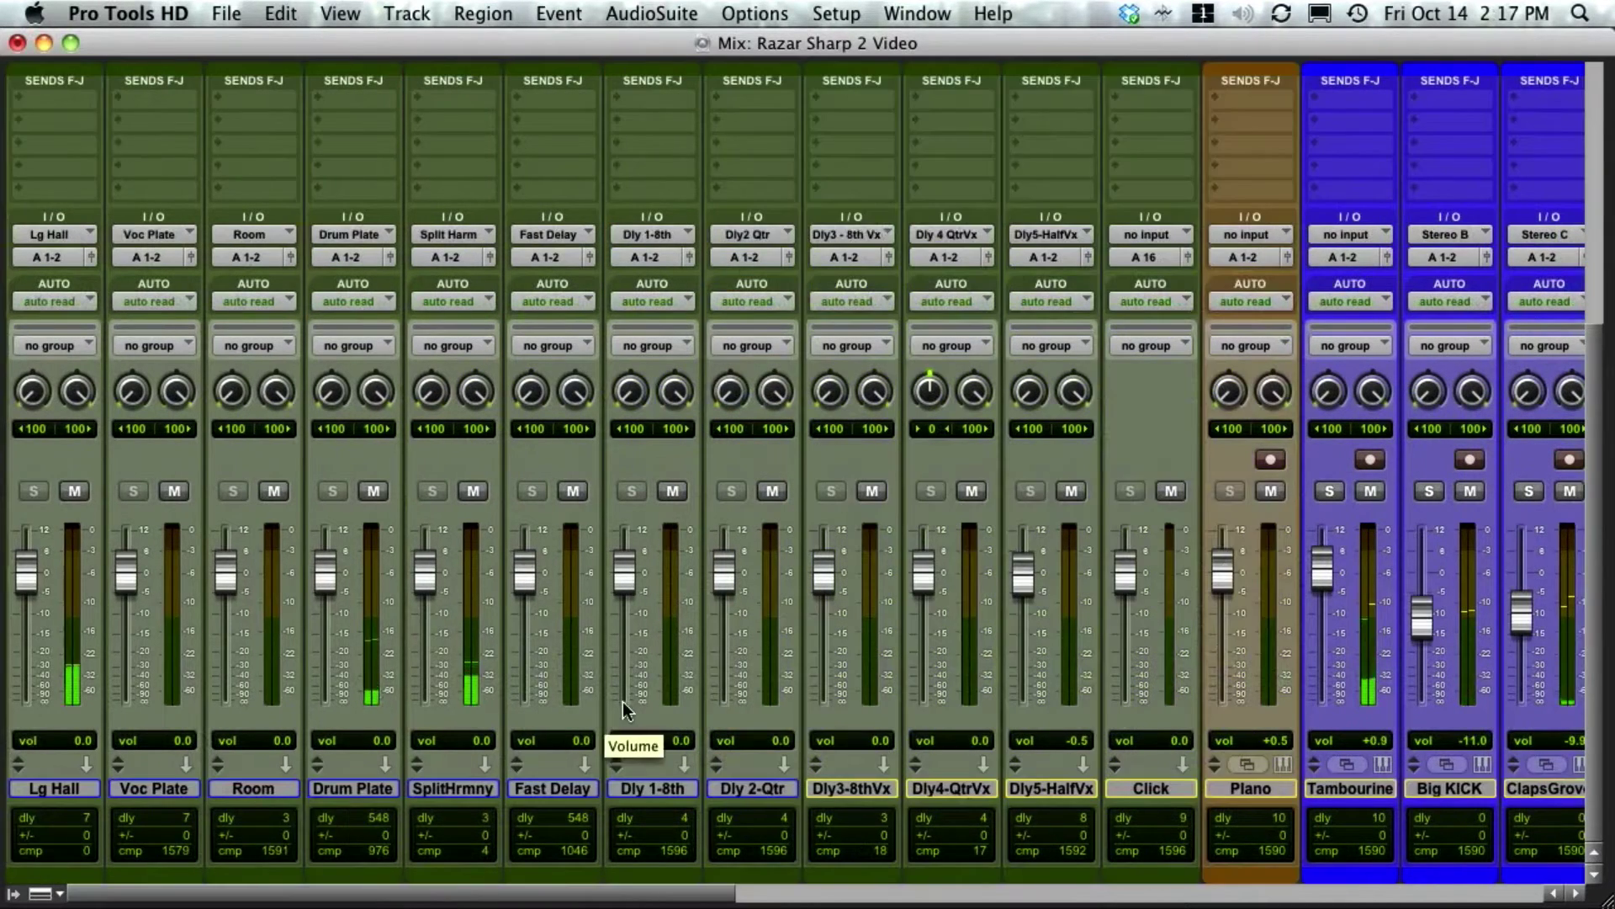
pyautogui.hscroll(3, 625, 711)
pyautogui.hscroll(1, 537, 660)
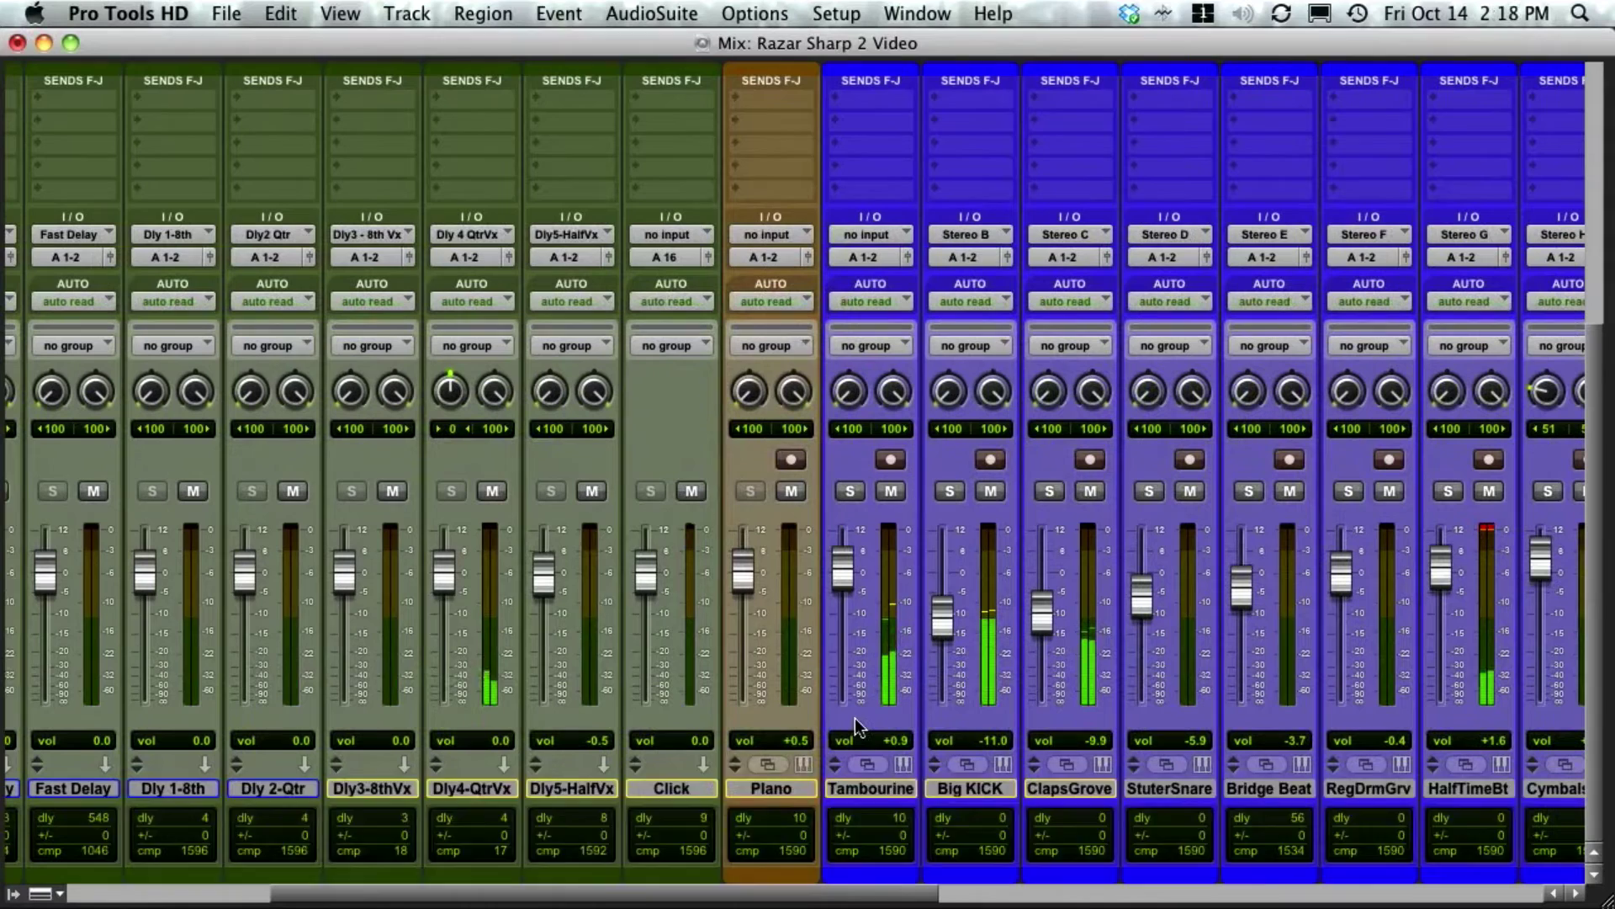
pyautogui.hscroll(3, 912, 717)
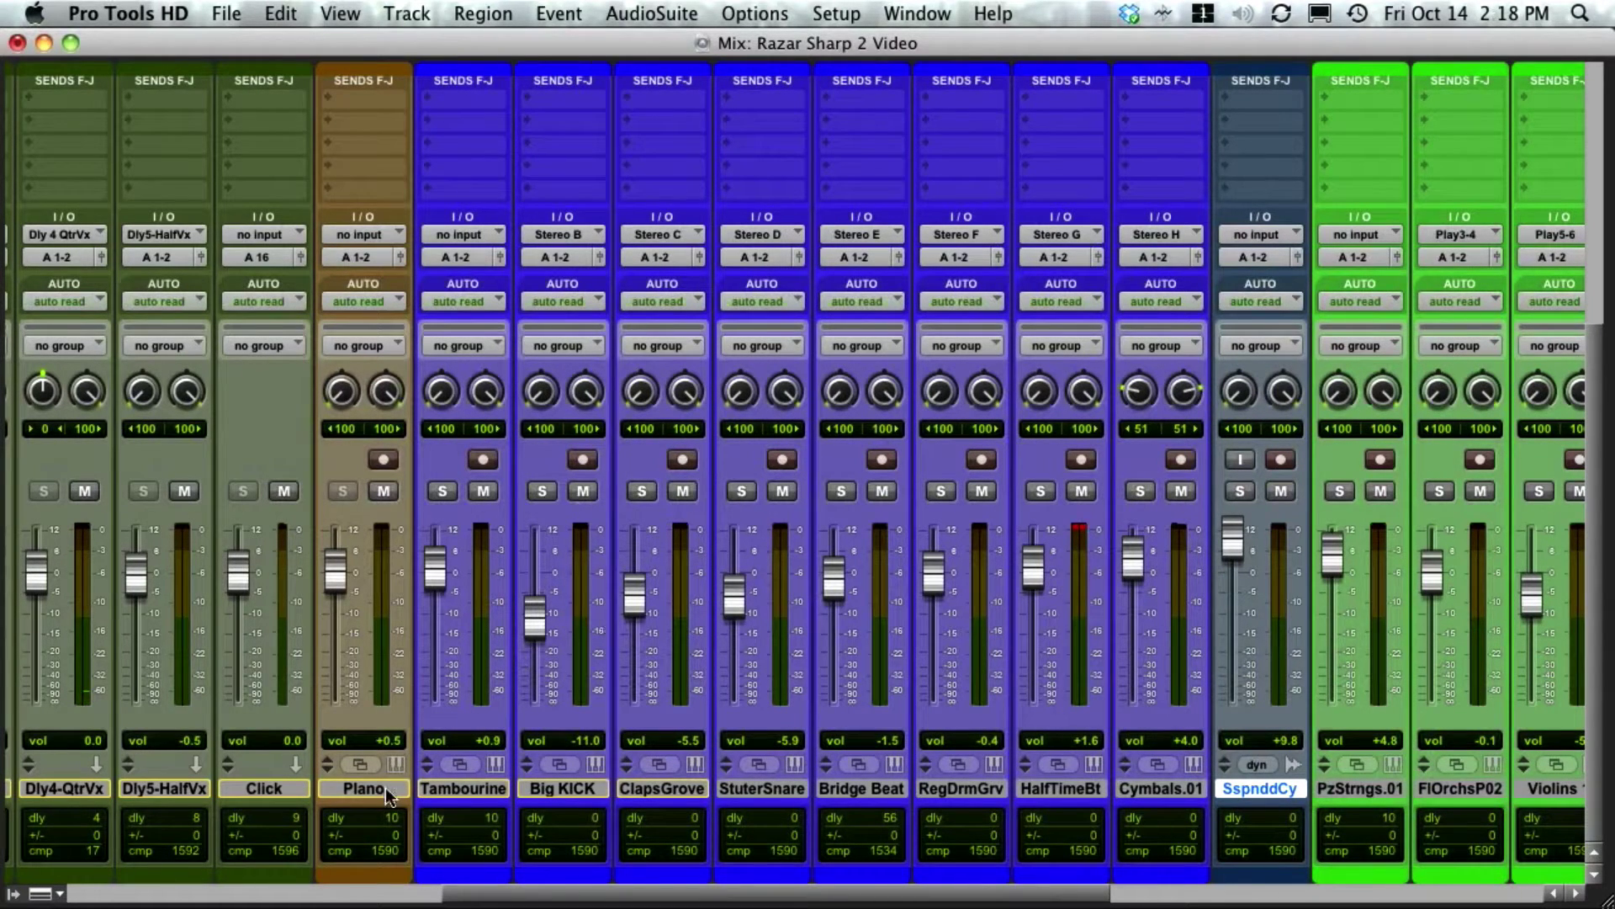
# Step: Select the tracks from Piano through Cymbals.01, including Big KICK, StuterSnare and HalfTimeBt
pyautogui.click(361, 789)
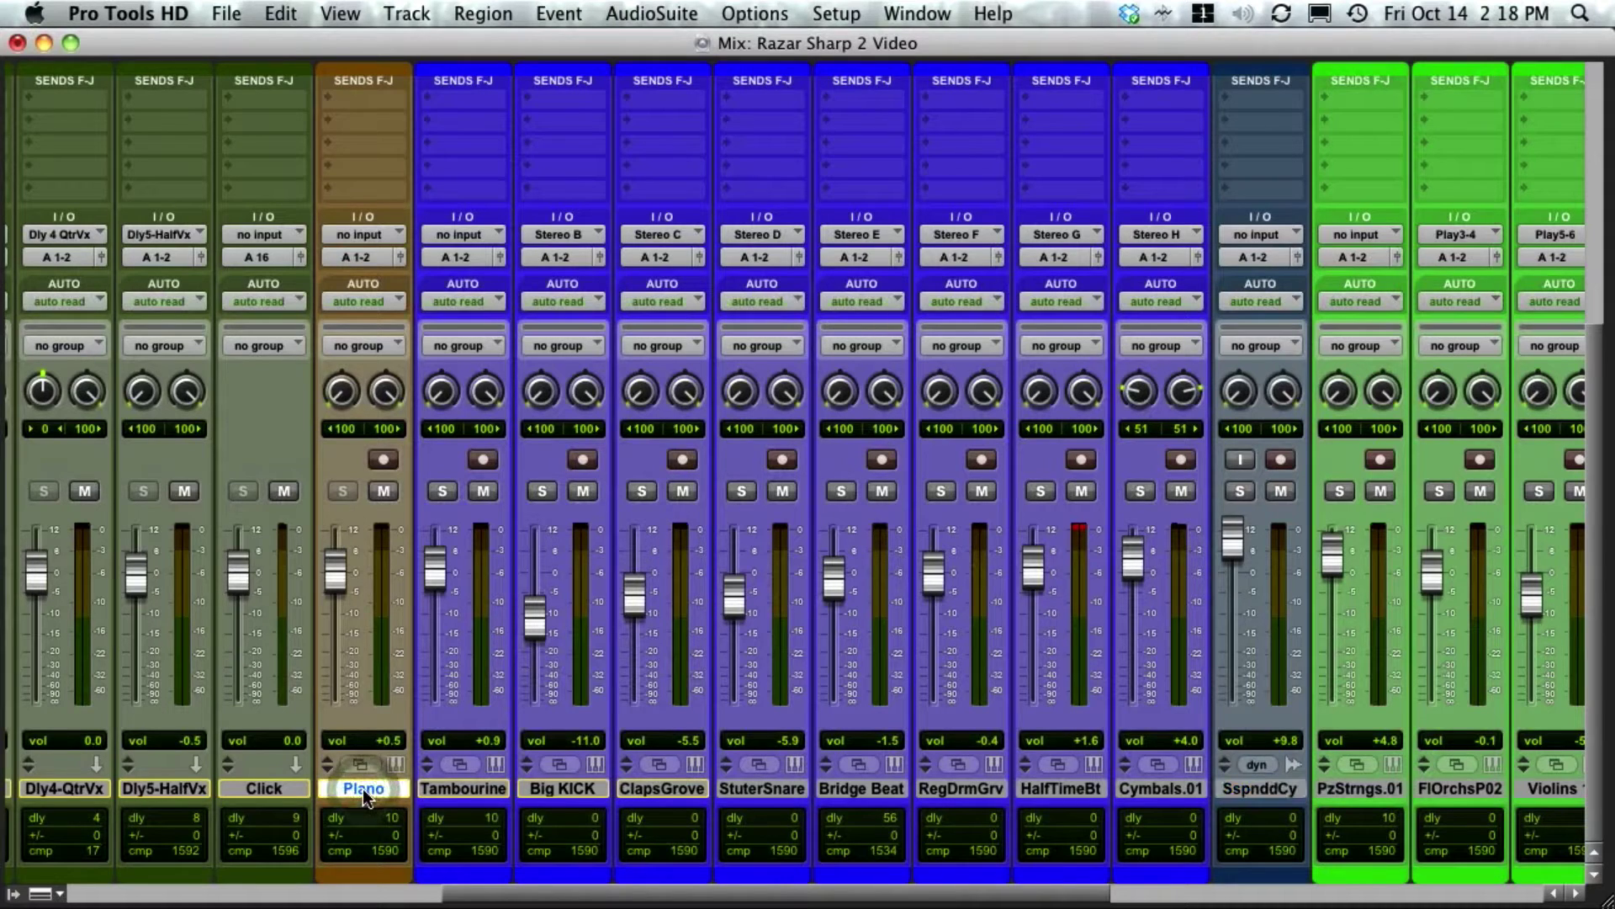
pyautogui.keyDown('shift'); pyautogui.click(469, 789); pyautogui.keyUp('shift')
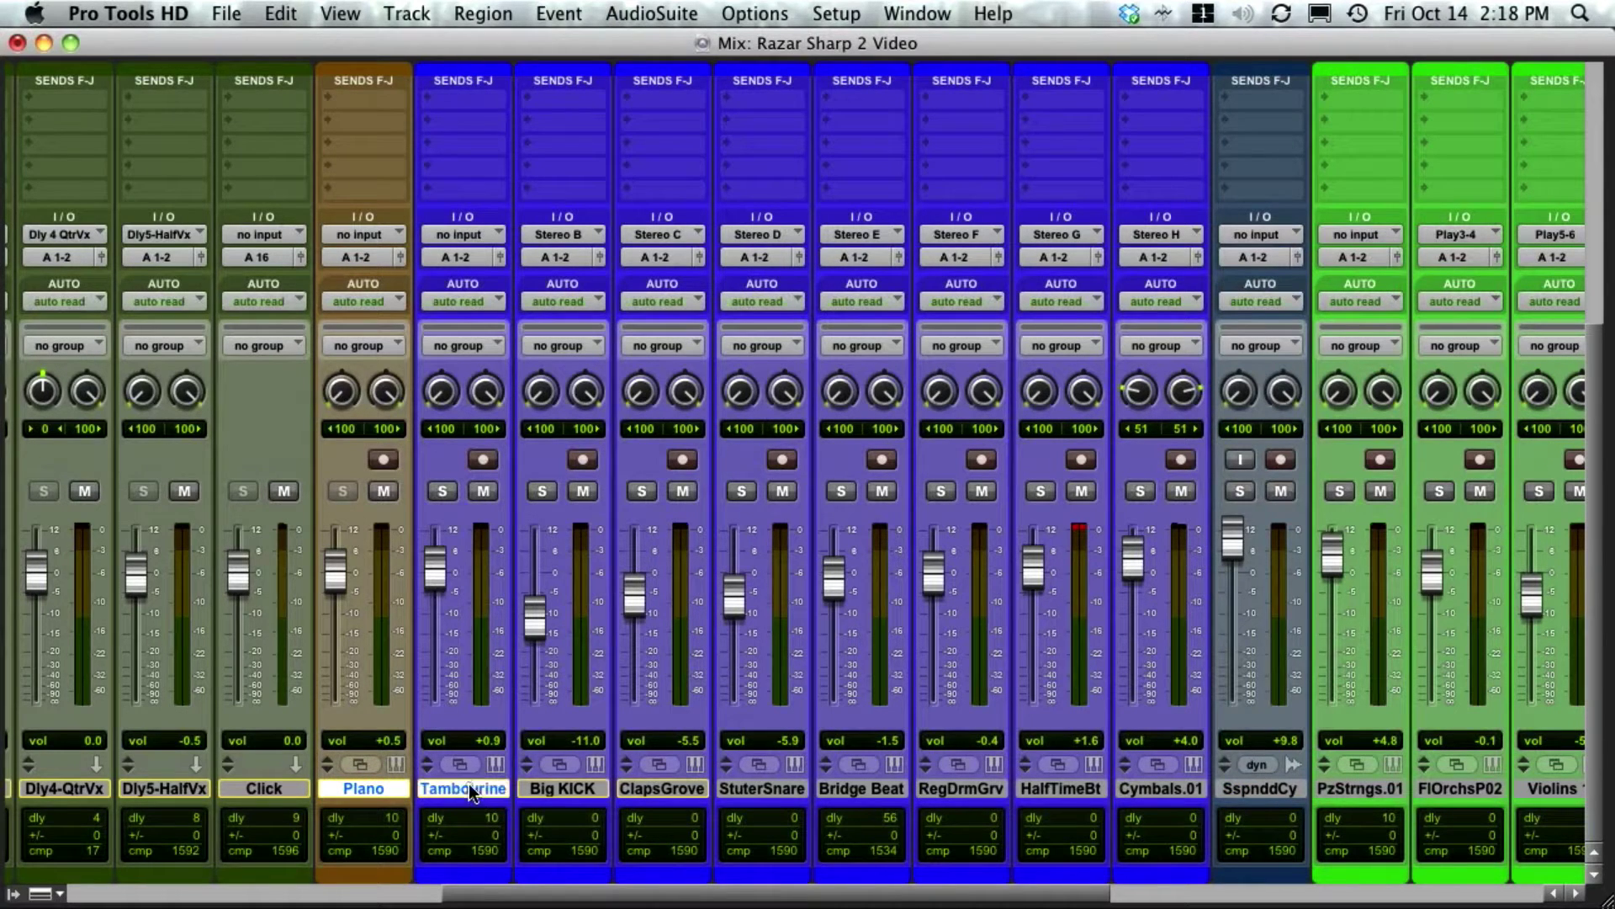
pyautogui.keyDown('shift'); pyautogui.click(573, 789); pyautogui.keyUp('shift')
pyautogui.keyDown('shift'); pyautogui.click(663, 789); pyautogui.keyUp('shift')
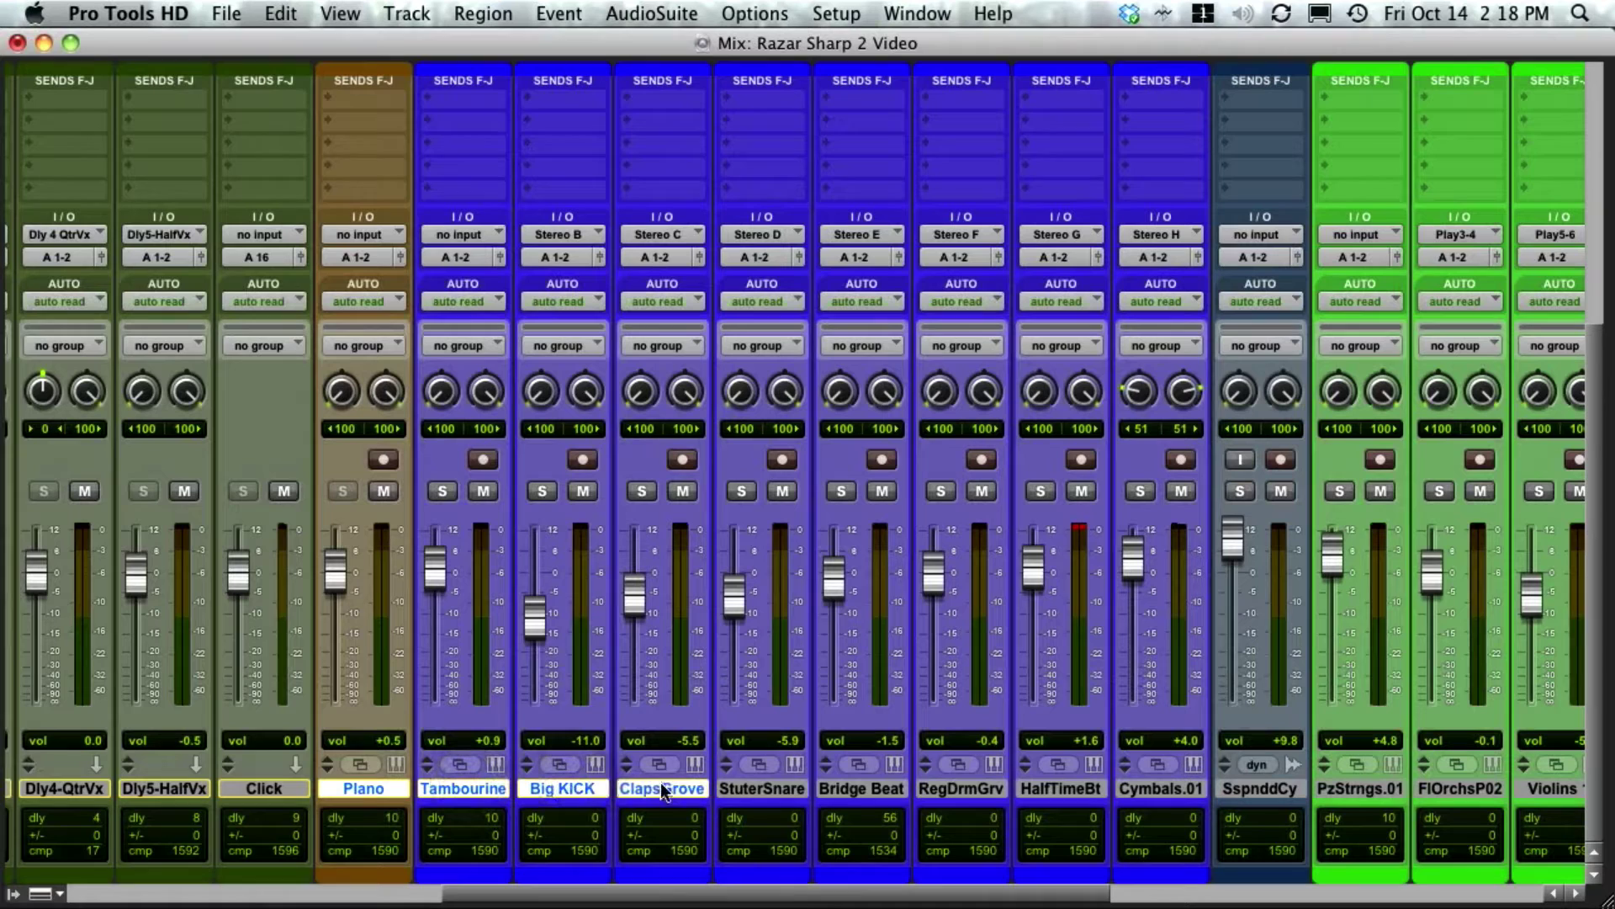
pyautogui.keyDown('shift'); pyautogui.click(742, 790); pyautogui.keyUp('shift')
pyautogui.keyDown('shift'); pyautogui.click(860, 789); pyautogui.keyUp('shift')
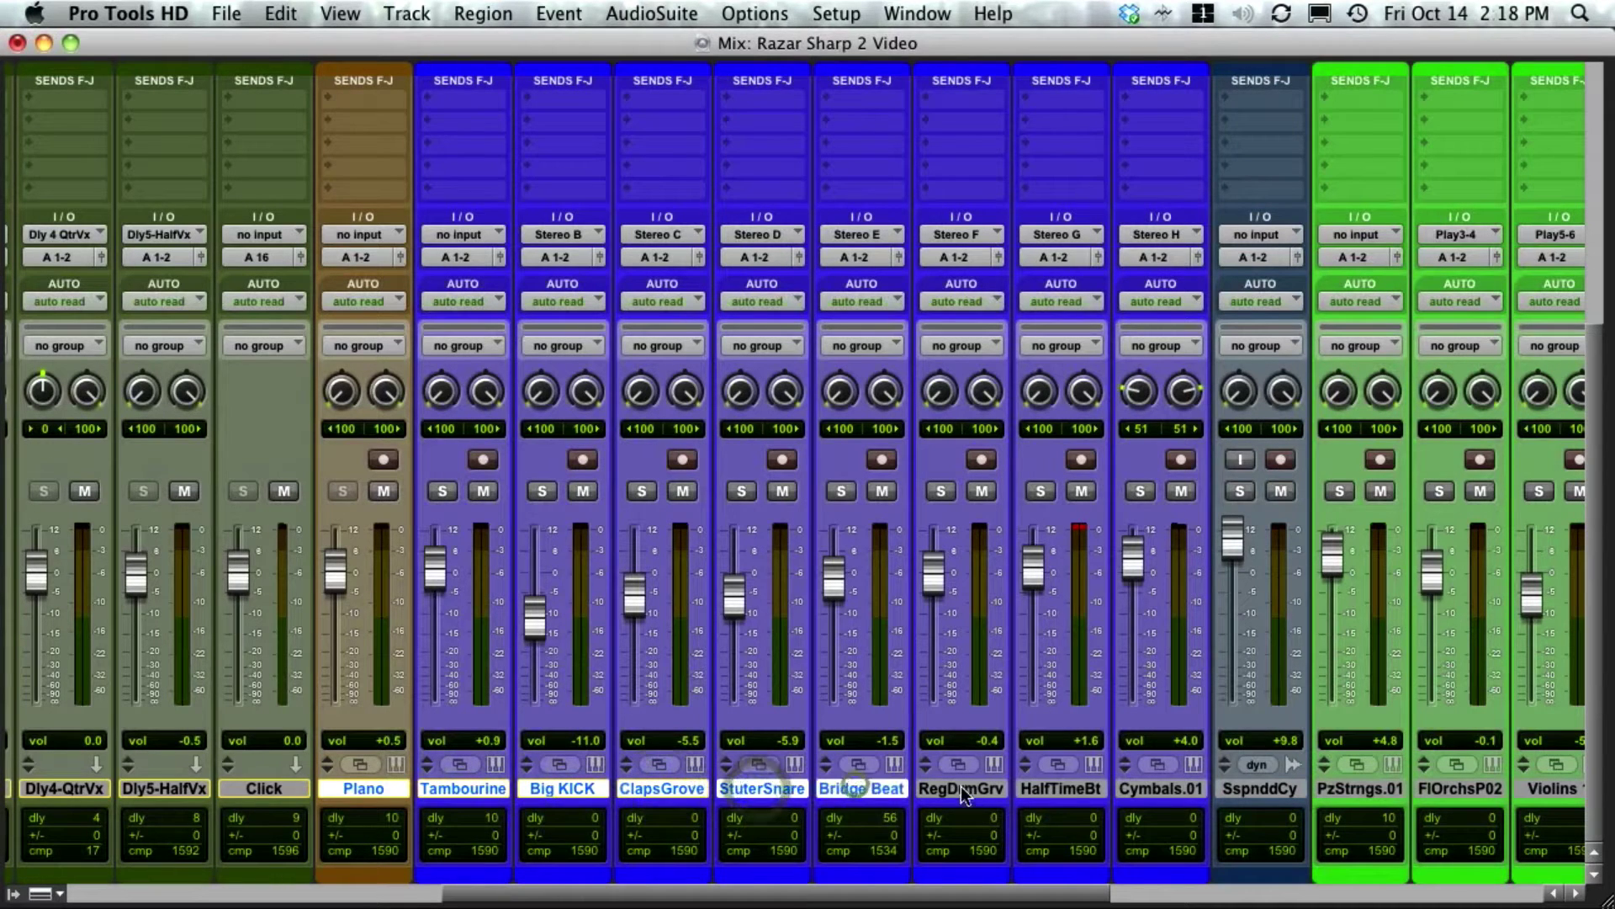
pyautogui.keyDown('shift'); pyautogui.click(963, 791); pyautogui.keyUp('shift')
pyautogui.keyDown('shift'); pyautogui.click(1059, 790); pyautogui.keyUp('shift')
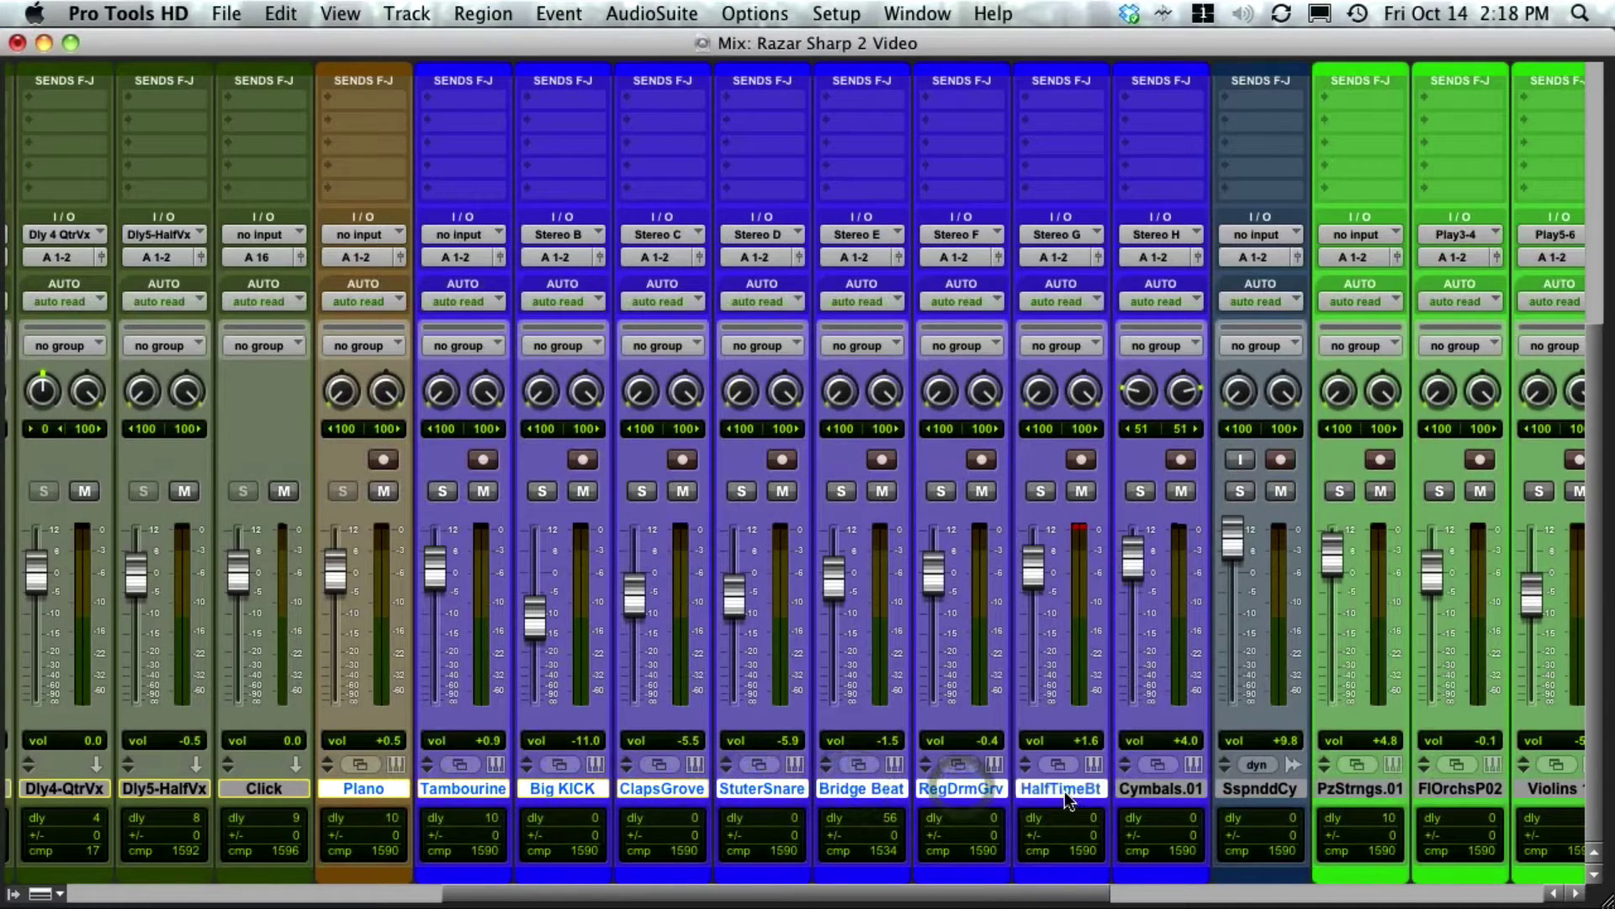
pyautogui.keyDown('shift'); pyautogui.click(1153, 791); pyautogui.keyUp('shift')
# Step: Add SspnddCy, PzStrngs.01, FlOrchsP02 and Violins 1 to the track selection
pyautogui.hscroll(5, 1151, 793)
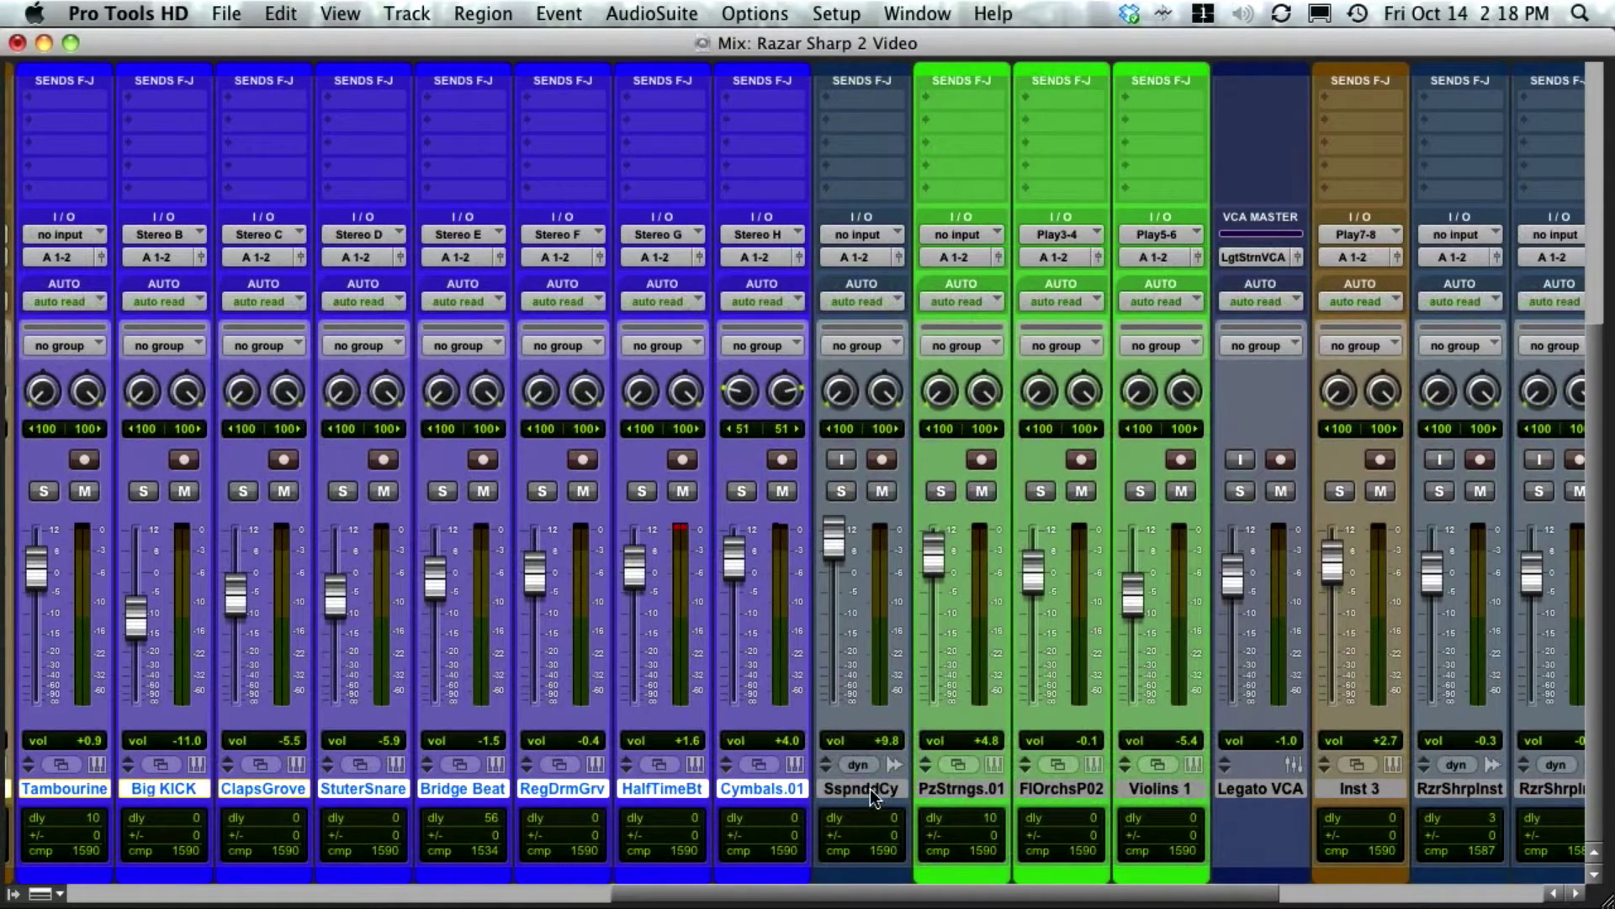
pyautogui.keyDown('shift'); pyautogui.click(870, 789); pyautogui.keyUp('shift')
pyautogui.keyDown('shift'); pyautogui.click(958, 791); pyautogui.keyUp('shift')
pyautogui.keyDown('shift'); pyautogui.click(1059, 788); pyautogui.keyUp('shift')
pyautogui.keyDown('shift'); pyautogui.click(1119, 792); pyautogui.keyUp('shift')
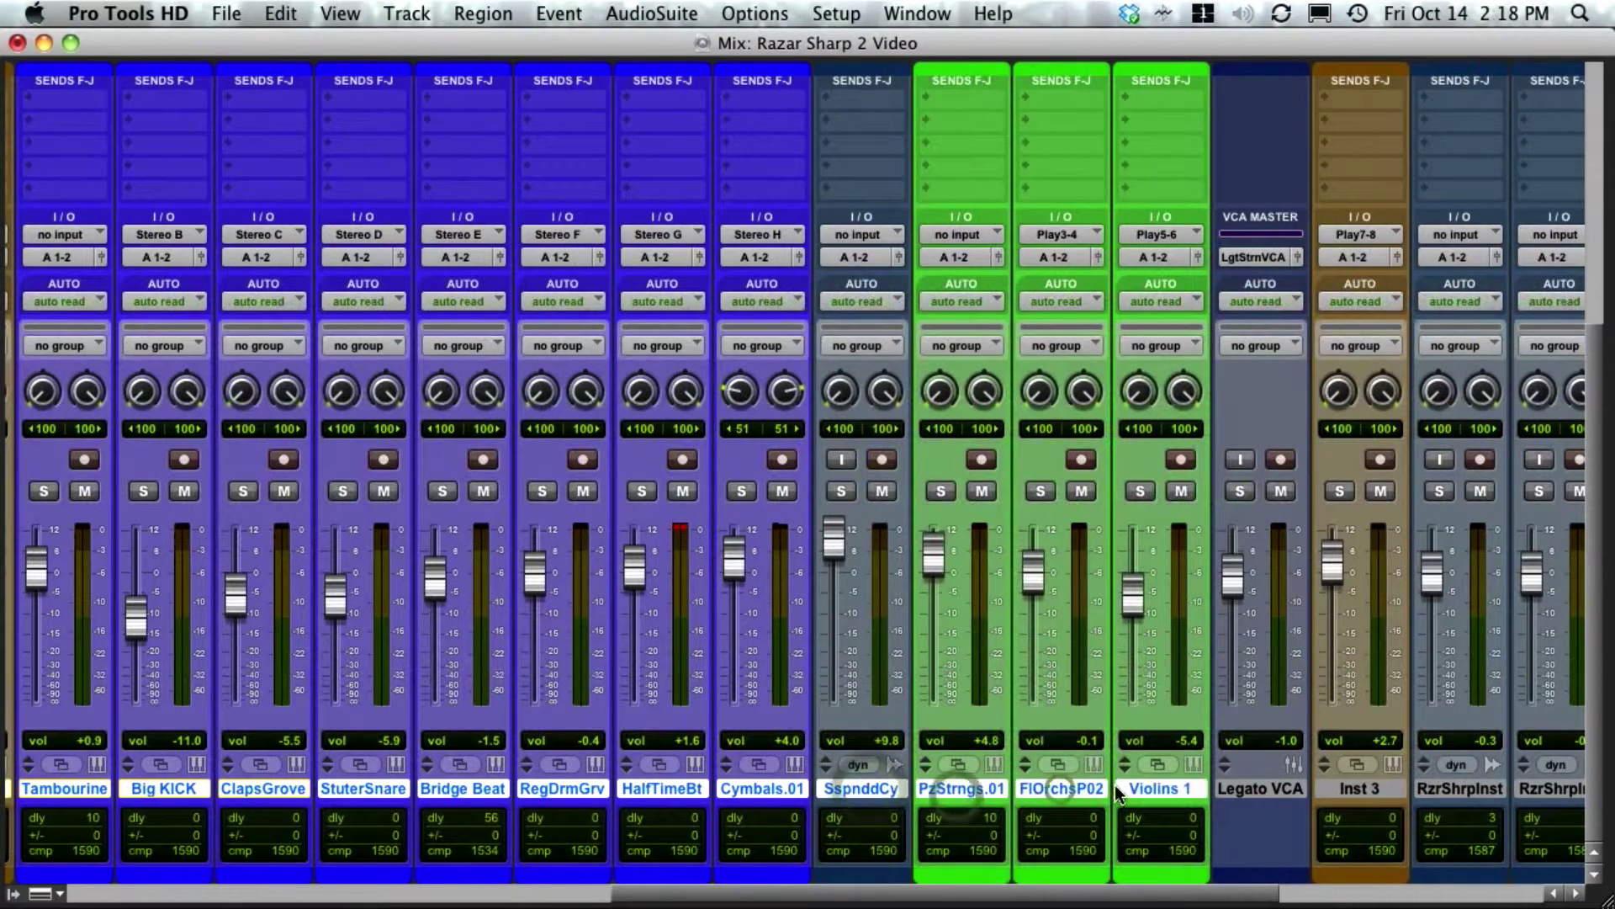
# Step: Add Inst 3, RzrShrpInst, RzrShrpIn1, Bass.08, RzrSLV101, RzrShBV1L and RzrShBV2L to the selection
pyautogui.hscroll(5, 1170, 791)
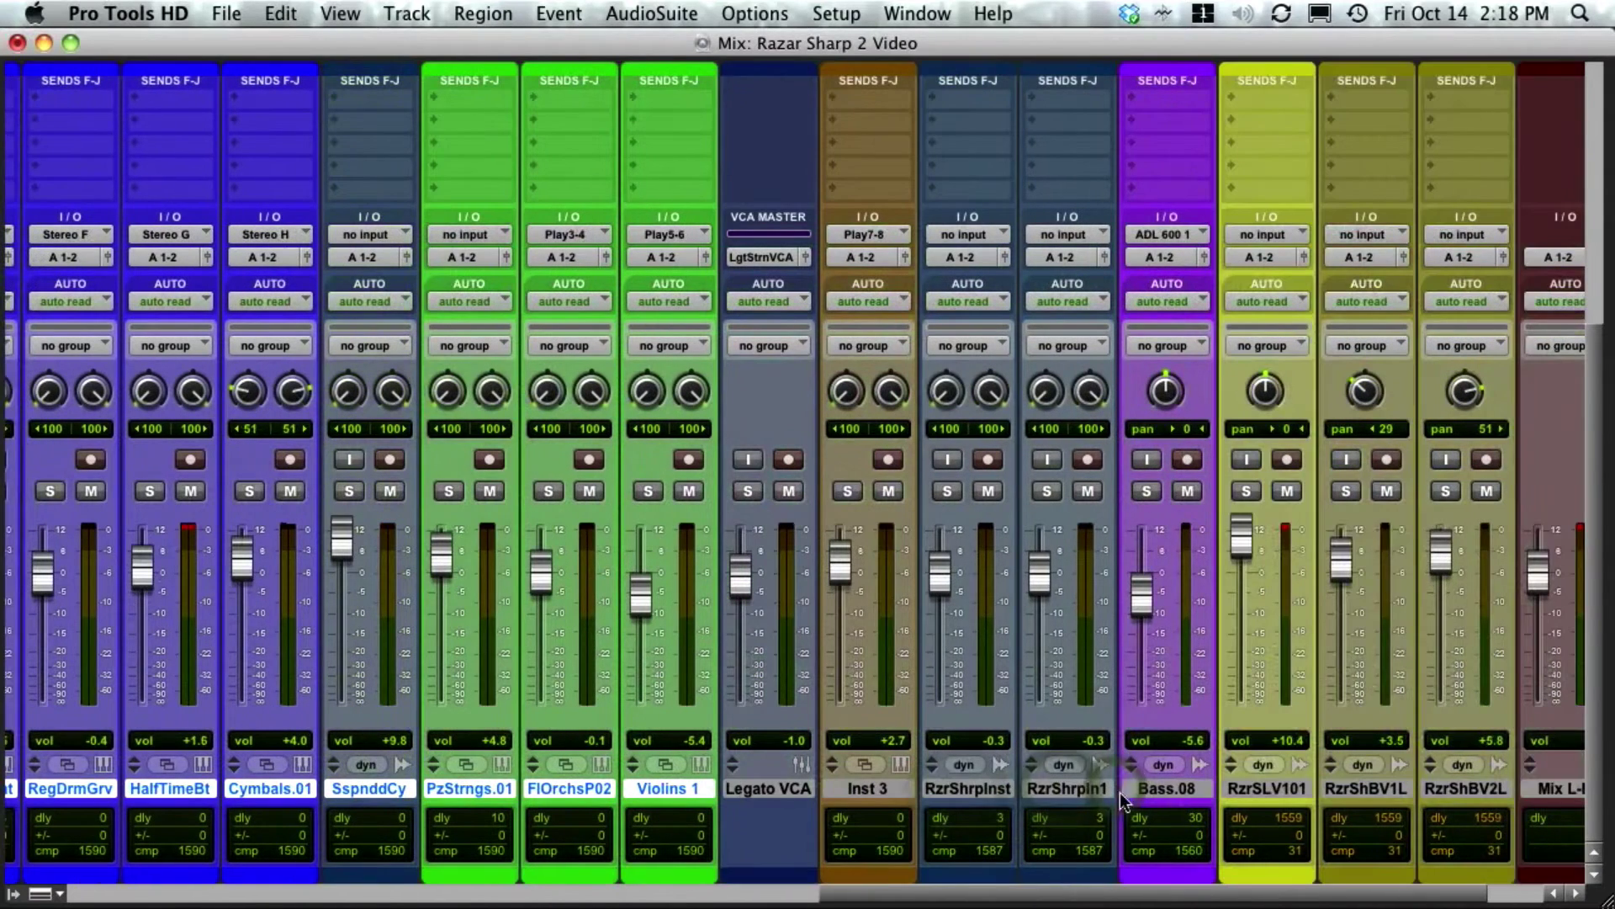
pyautogui.keyDown('shift'); pyautogui.click(852, 791); pyautogui.keyUp('shift')
pyautogui.keyDown('shift'); pyautogui.click(975, 791); pyautogui.keyUp('shift')
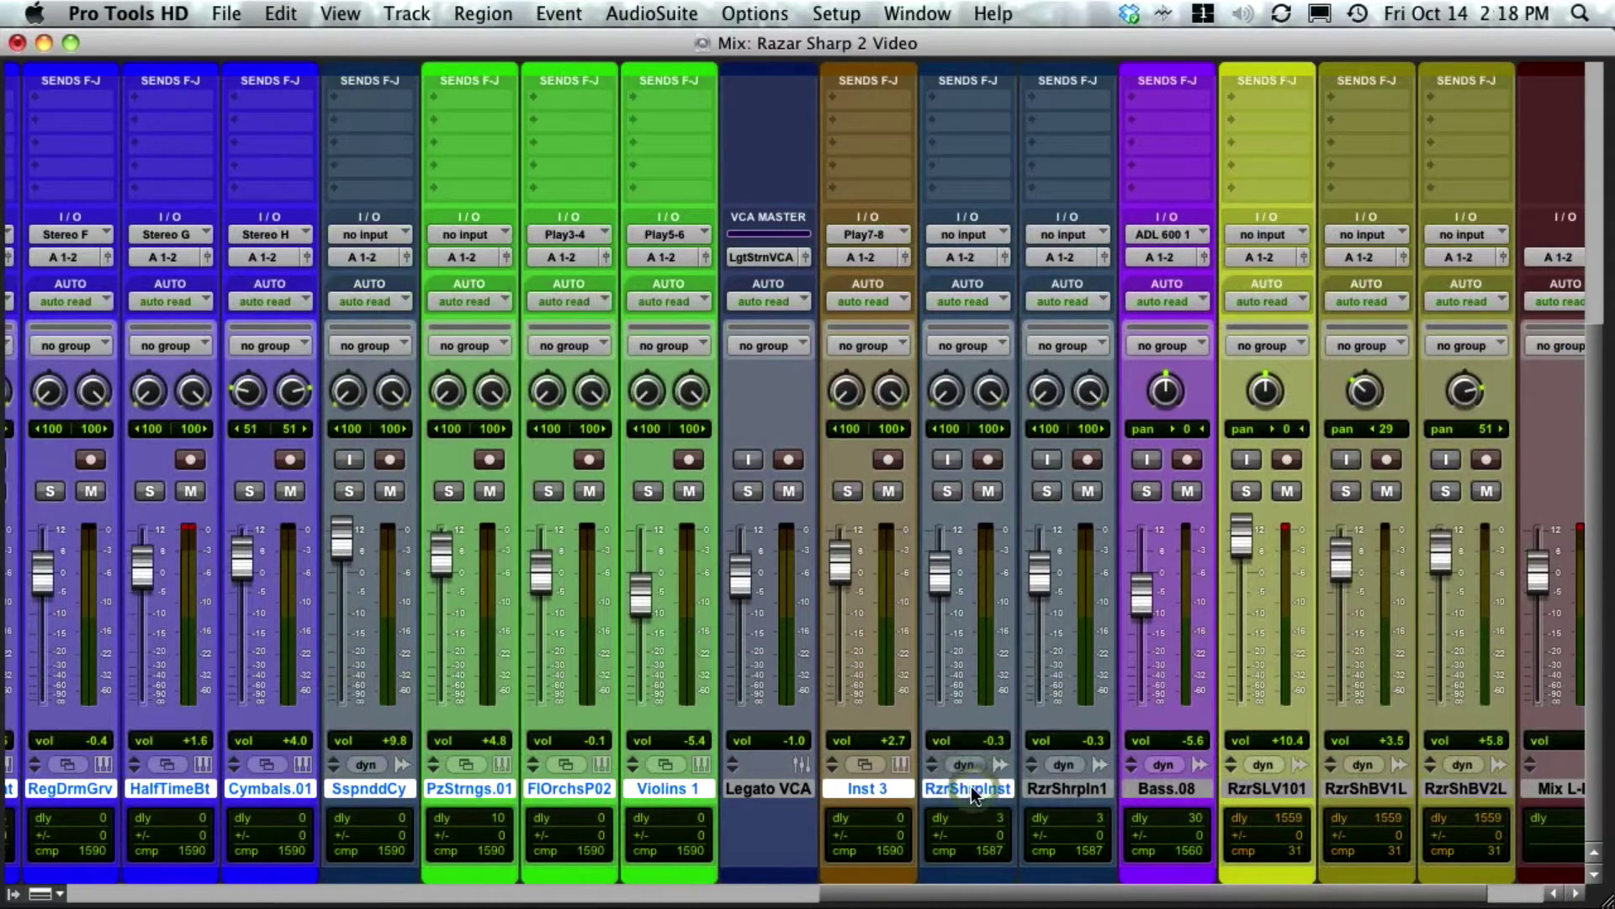
pyautogui.keyDown('shift'); pyautogui.click(1065, 789); pyautogui.keyUp('shift')
pyautogui.keyDown('shift'); pyautogui.click(1138, 791); pyautogui.keyUp('shift')
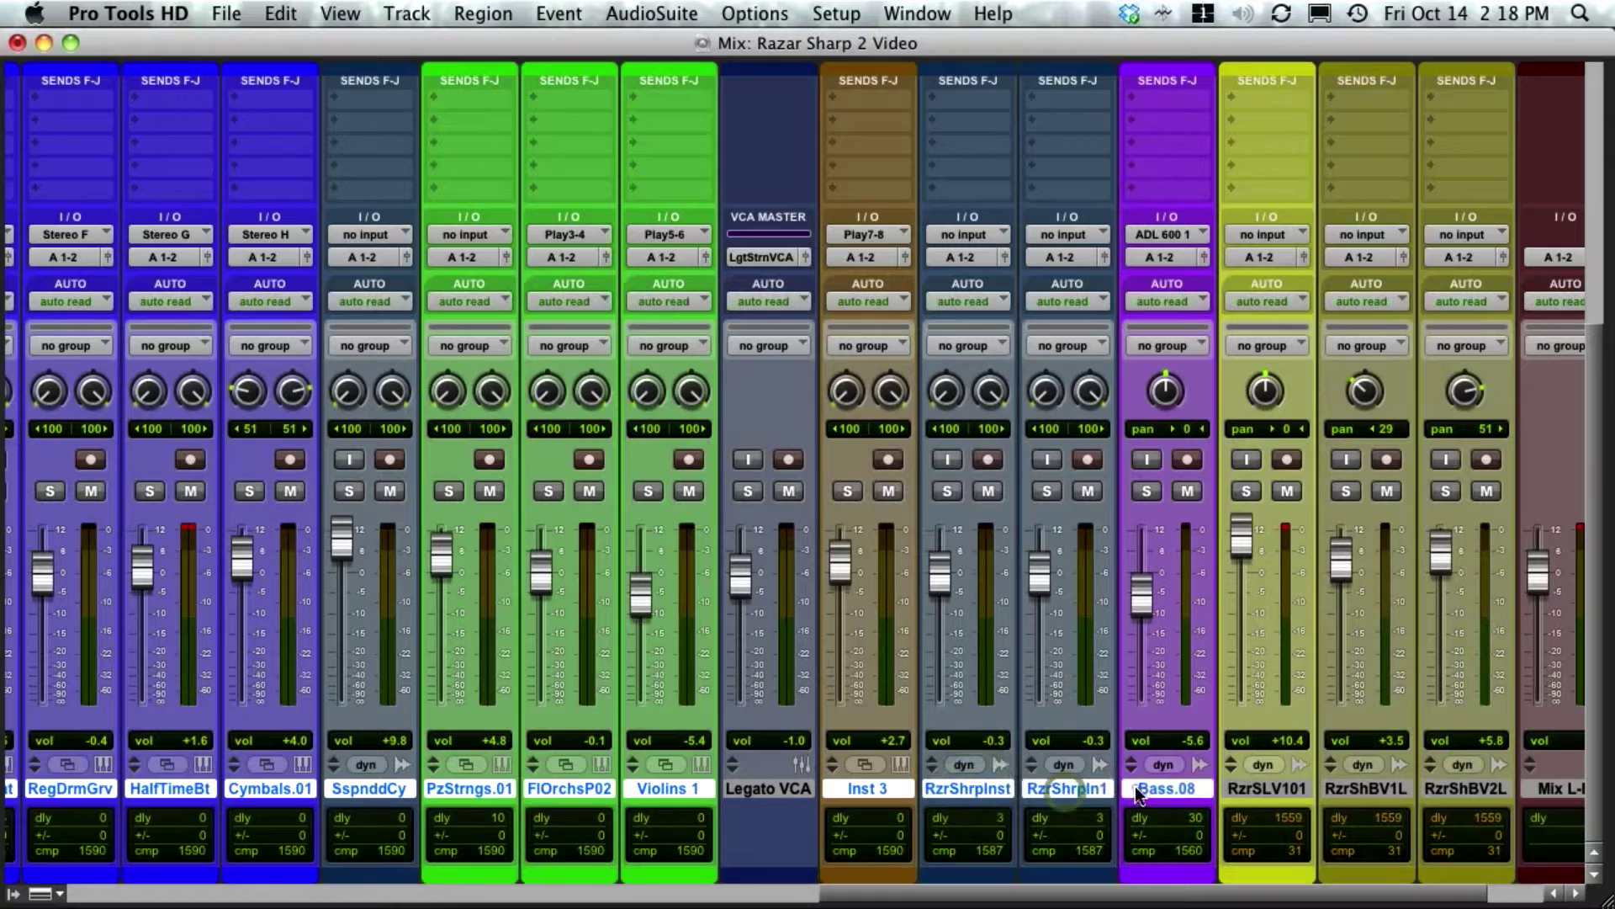
pyautogui.keyDown('shift'); pyautogui.click(1259, 789); pyautogui.keyUp('shift')
pyautogui.keyDown('shift'); pyautogui.click(1364, 789); pyautogui.keyUp('shift')
pyautogui.keyDown('shift'); pyautogui.click(1445, 791); pyautogui.keyUp('shift')
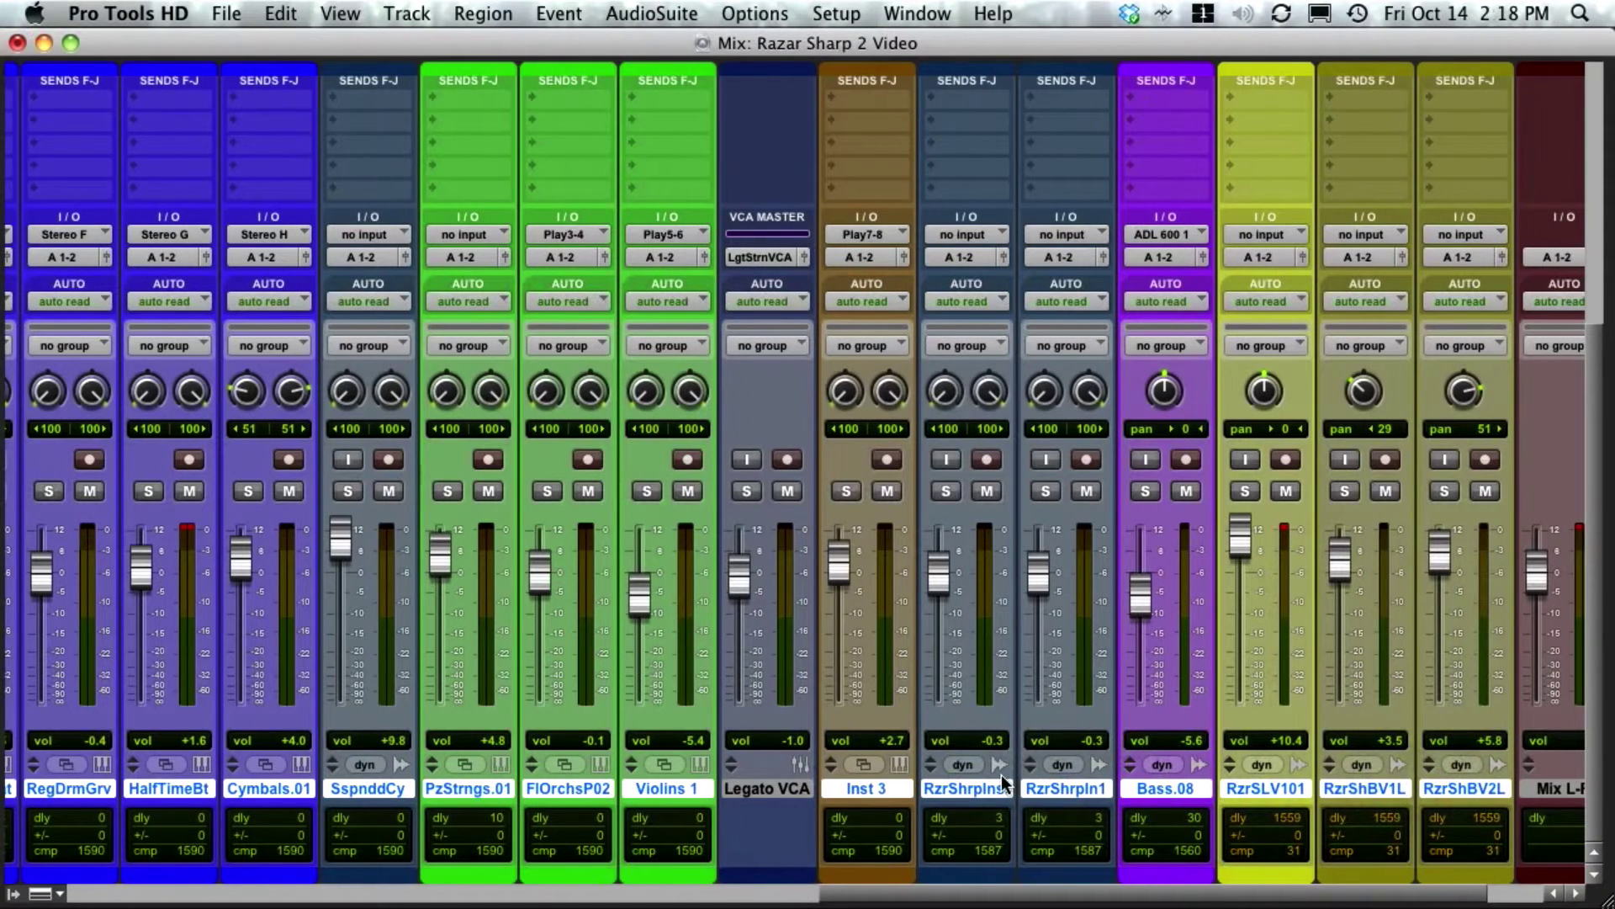
# Step: Show the Tracks and Groups list beside the mixer
pyautogui.hscroll(1, 1001, 776)
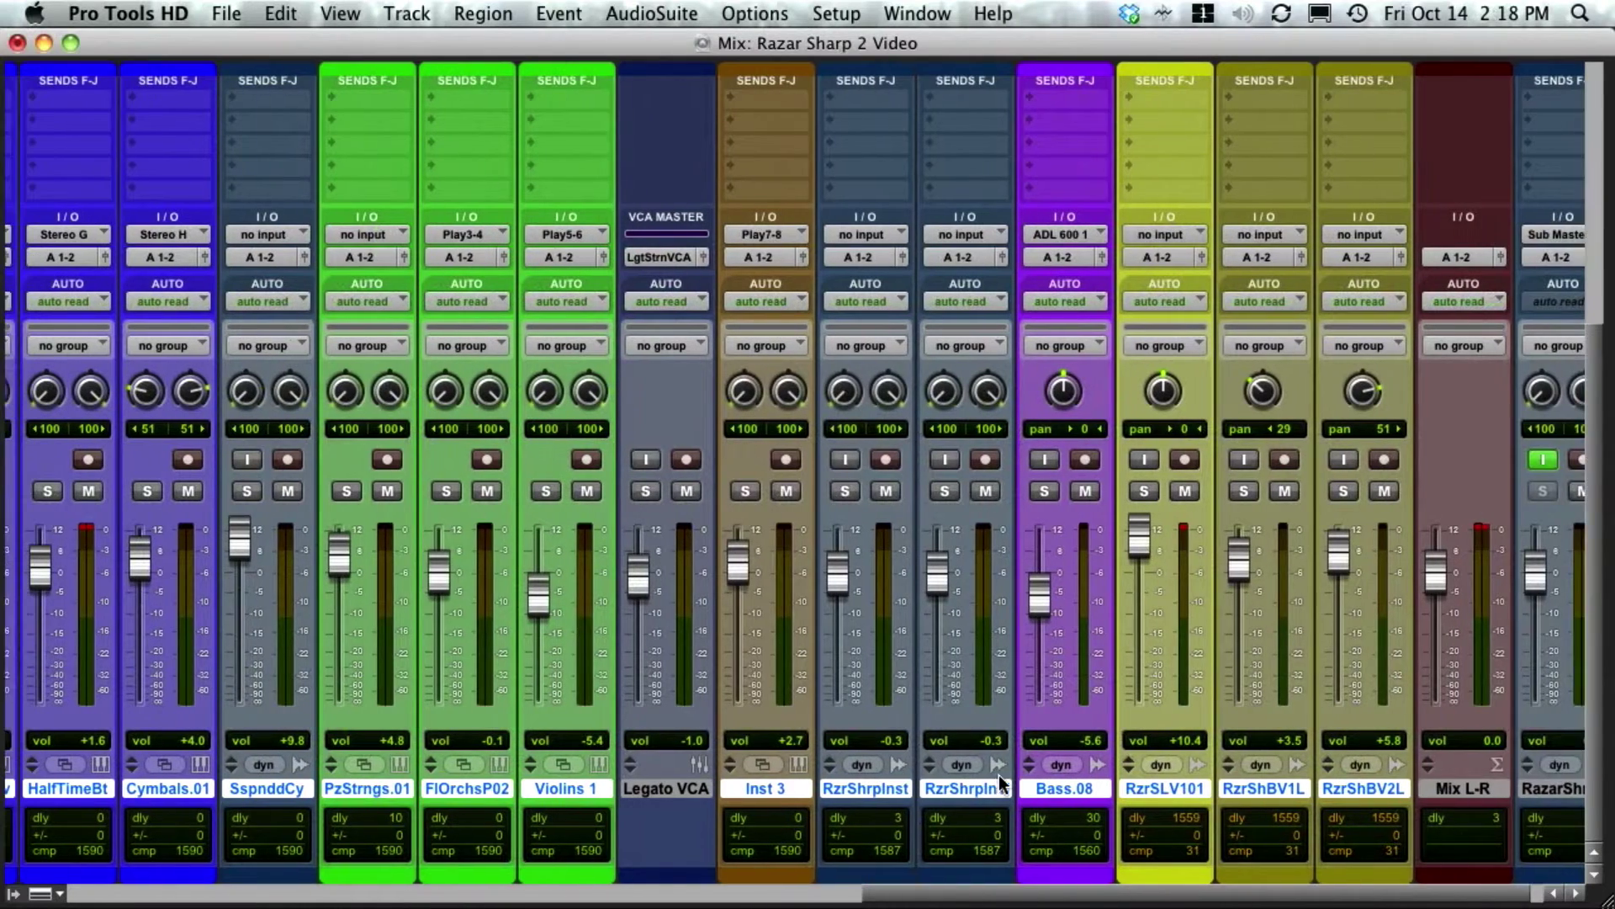
pyautogui.hscroll(-1, 997, 774)
pyautogui.click(14, 894)
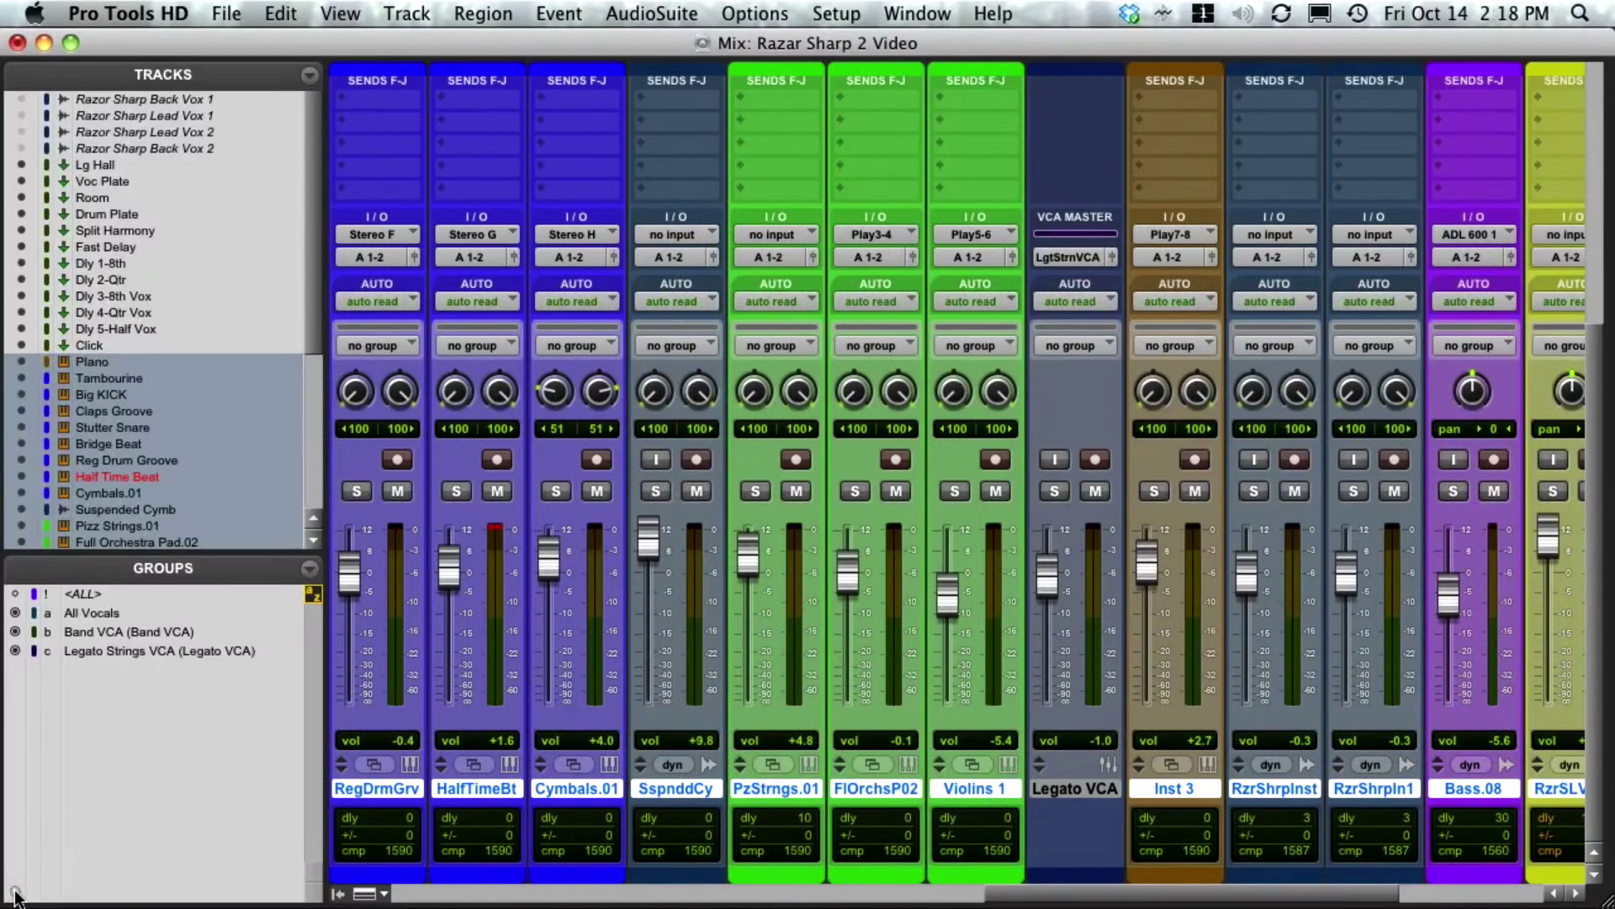
# Step: Create a Mix/Edit group named 'Bring Level Down' from the selected tracks
pyautogui.click(309, 572)
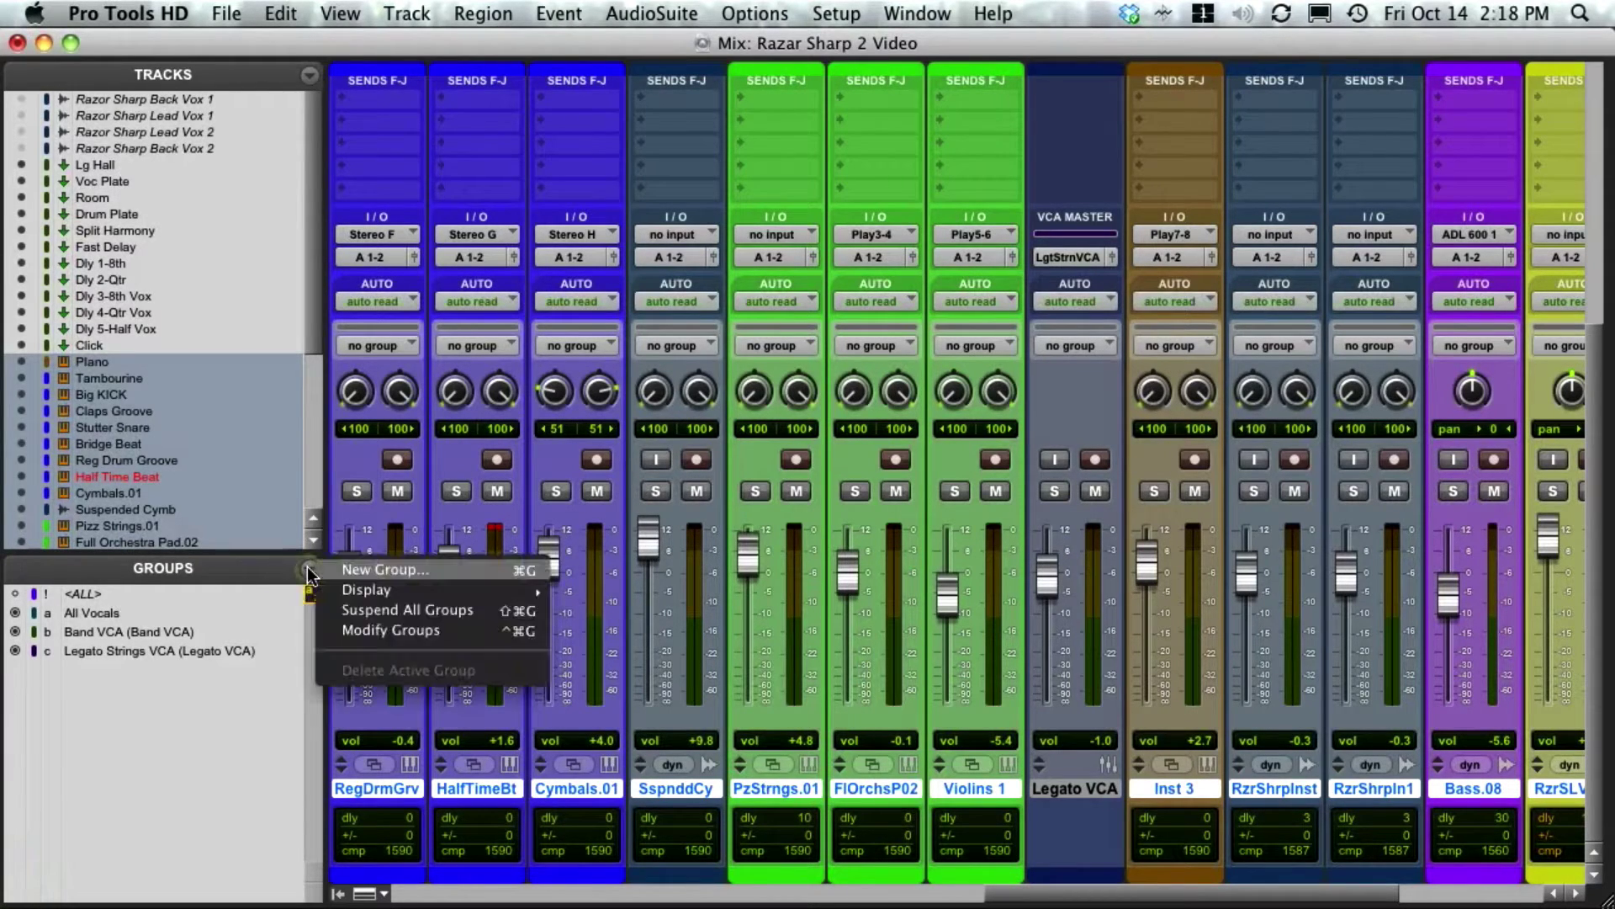
pyautogui.click(411, 571)
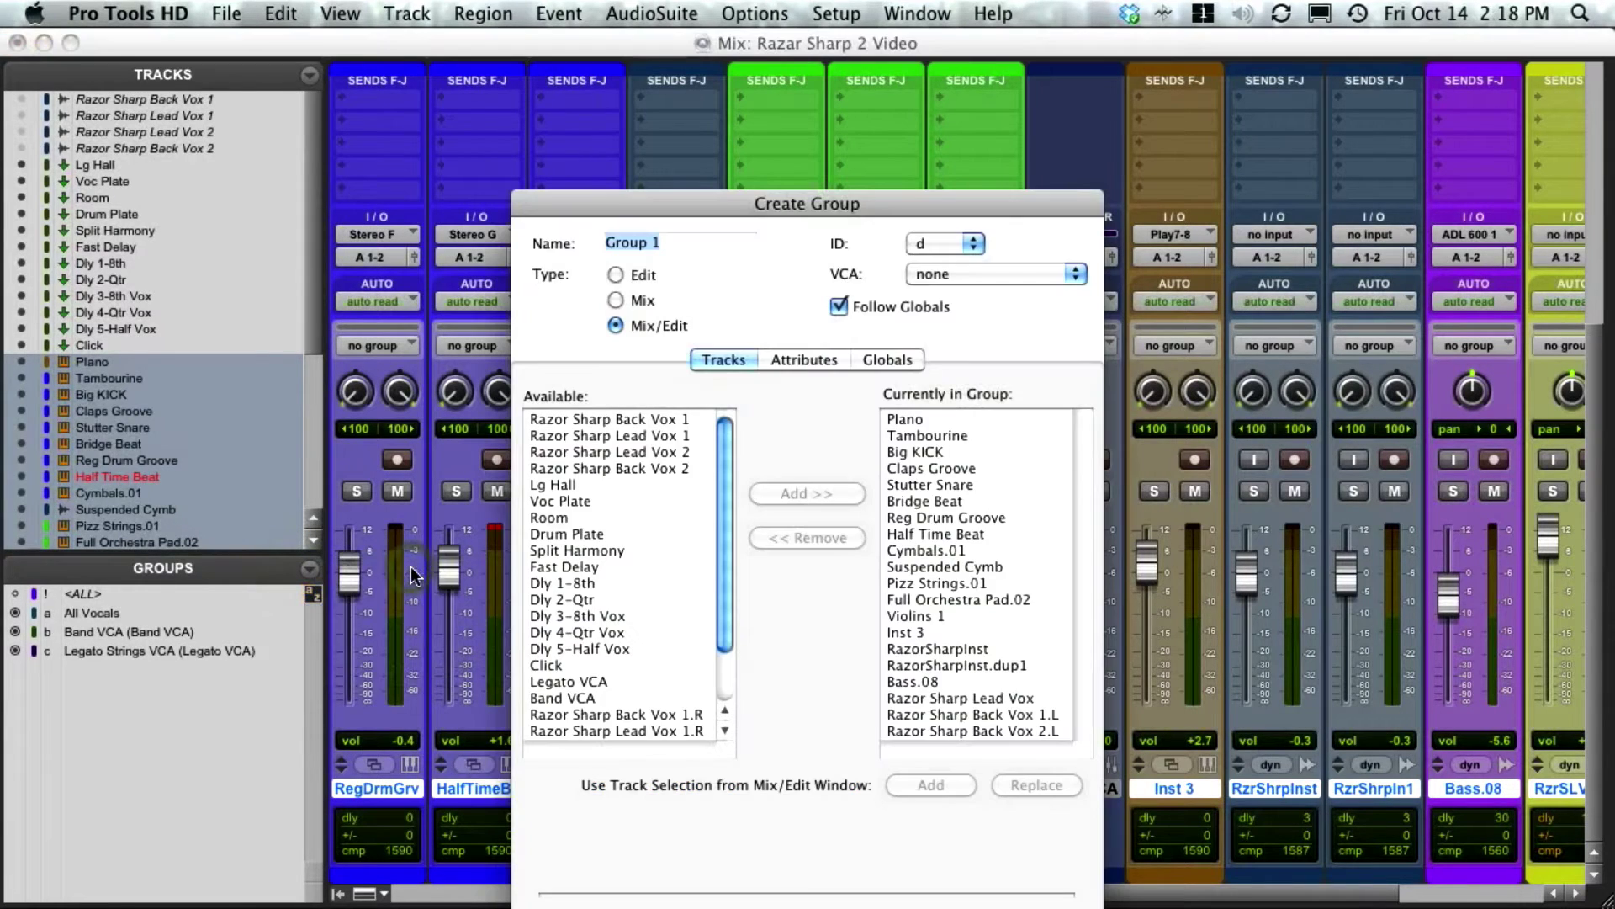
pyautogui.moveTo(710, 204); pyautogui.dragTo(695, 128)
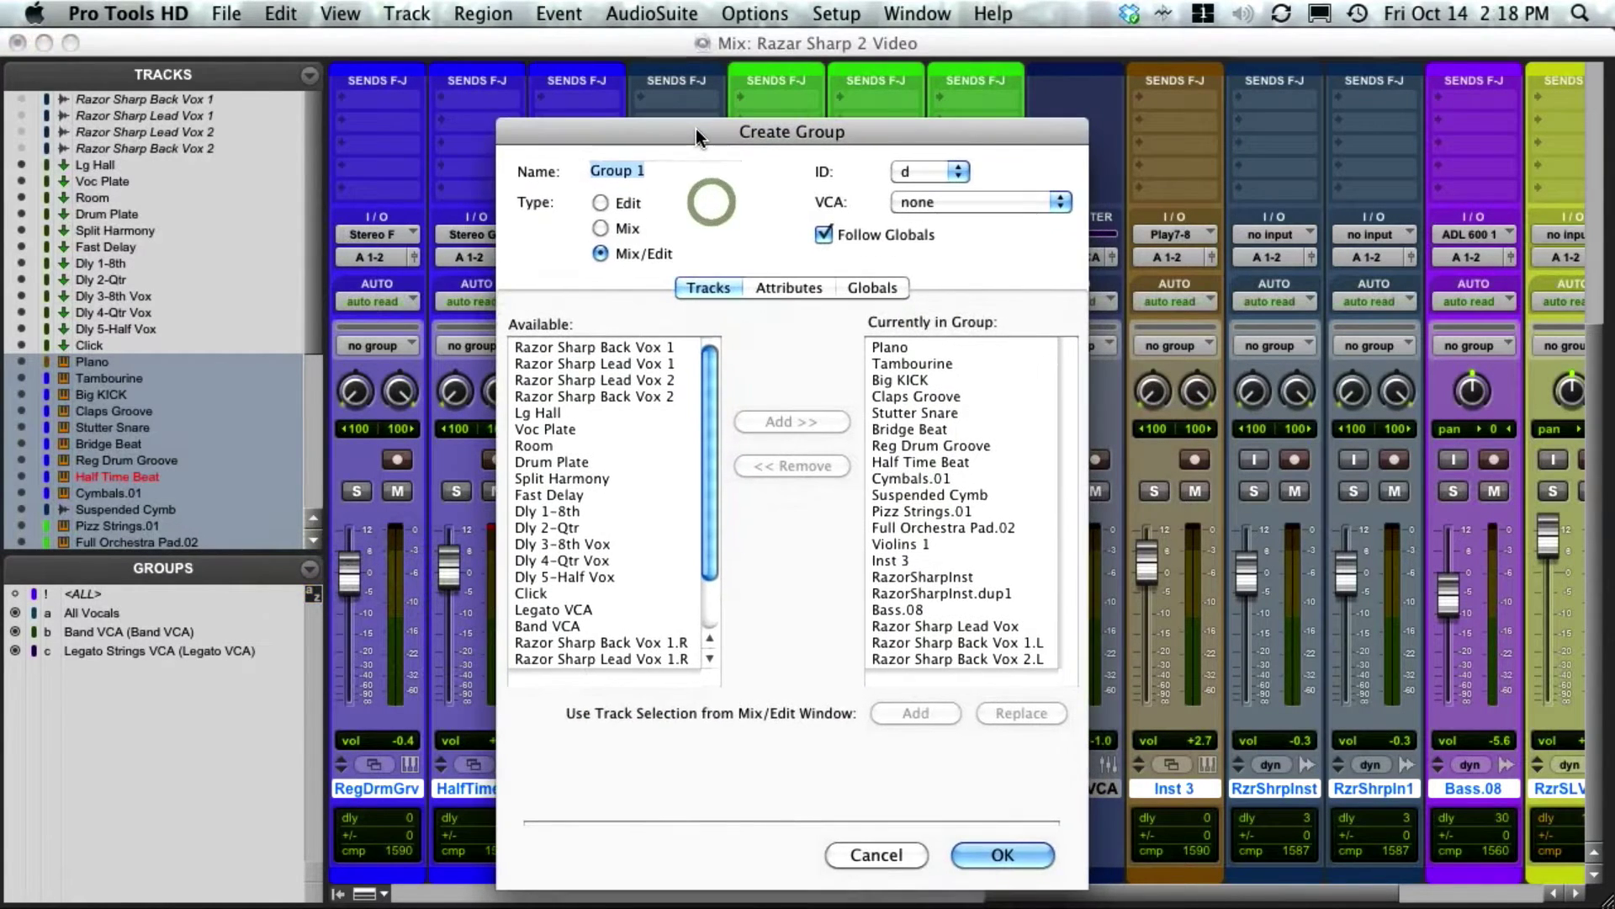
pyautogui.write('Bring Level Down')
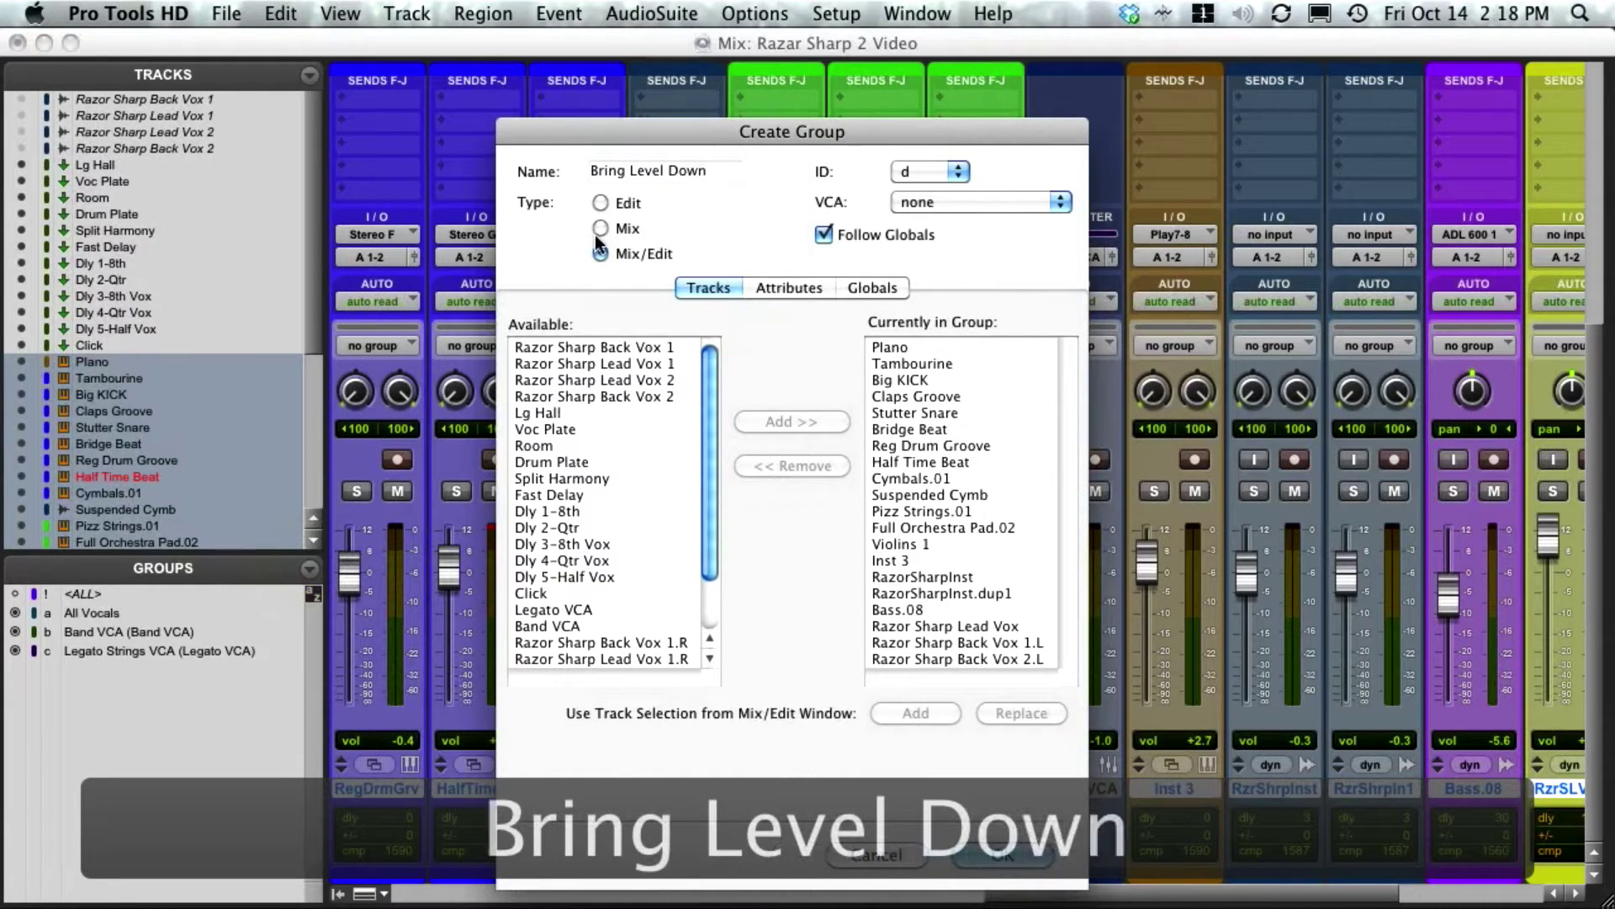
pyautogui.click(1002, 854)
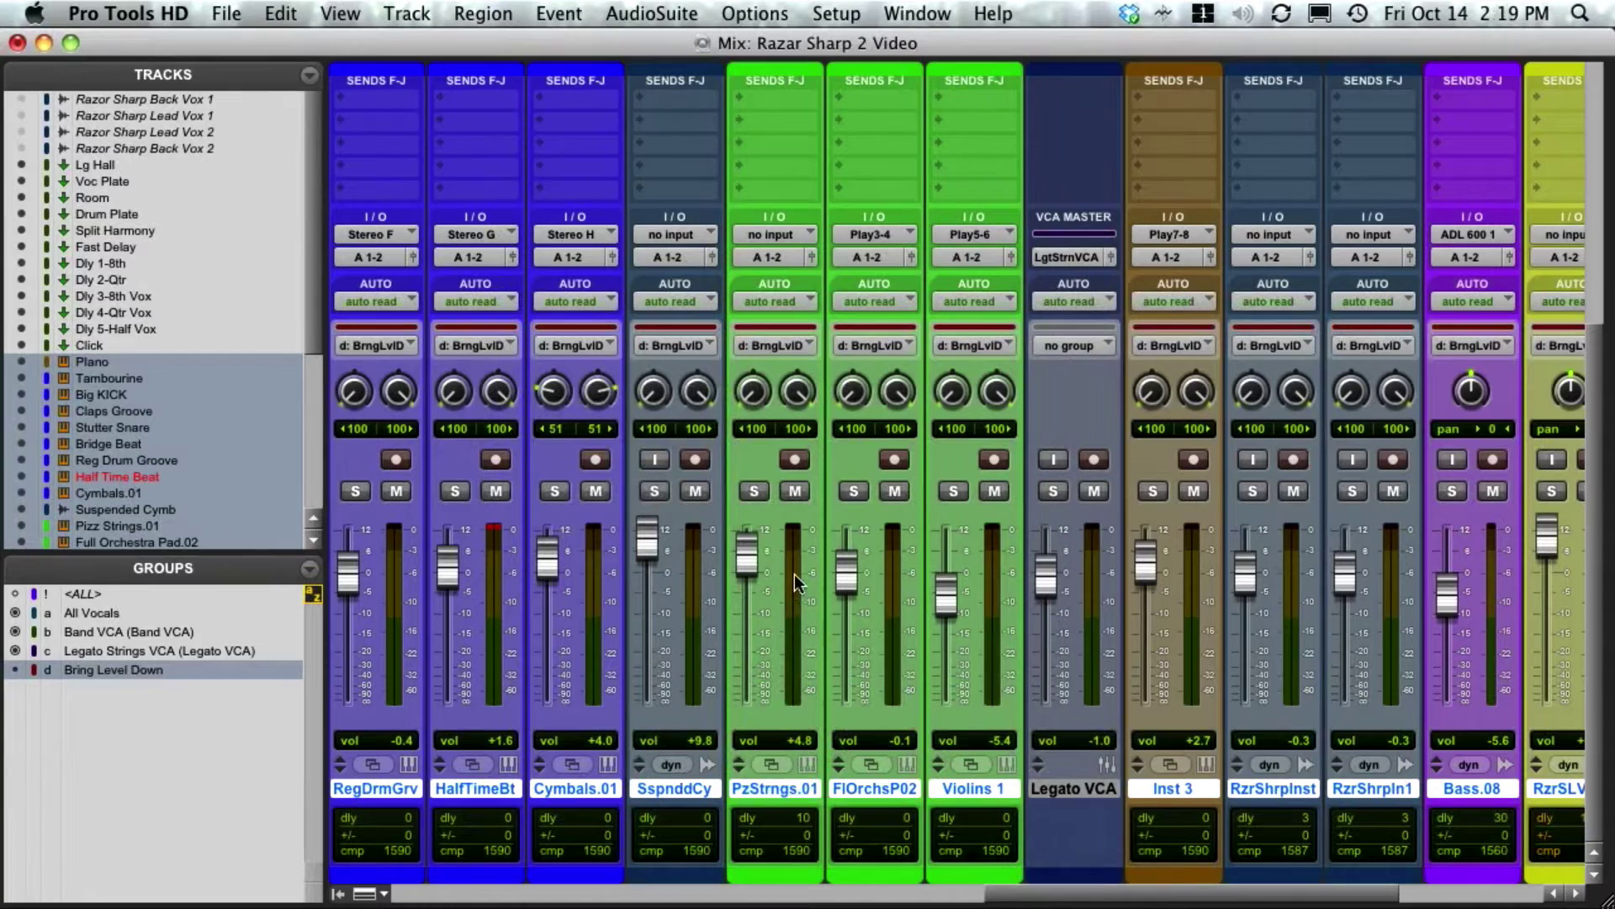
# Step: Test the grouped faders by moving them down and up, undo to restore levels, then show the Edit window
pyautogui.moveTo(745, 560); pyautogui.dragTo(745, 601)
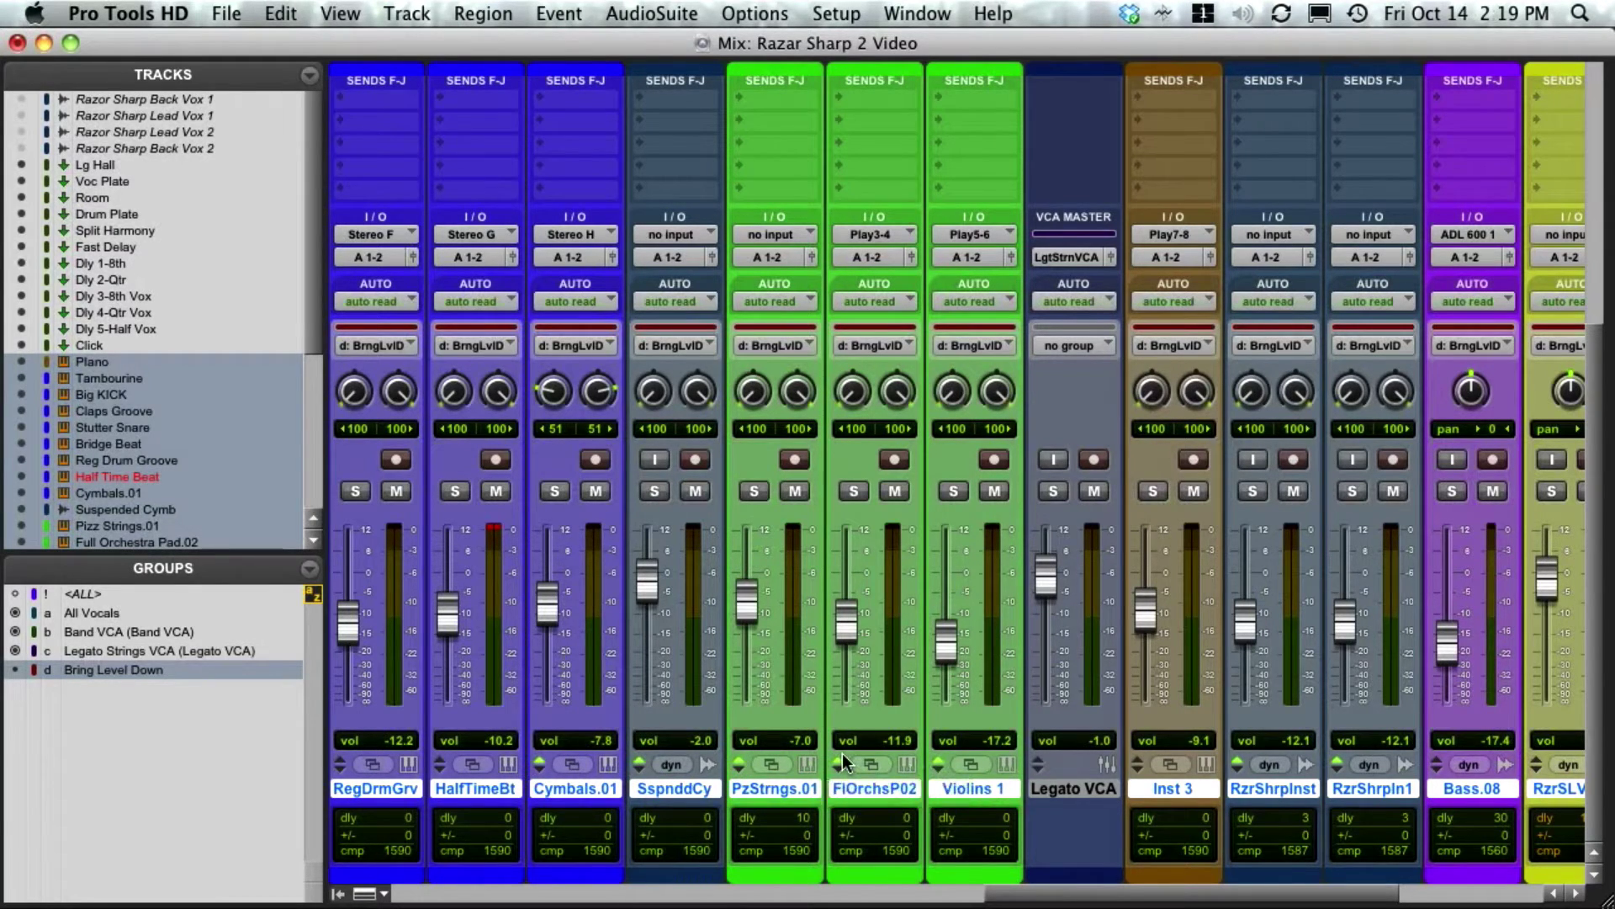
pyautogui.moveTo(845, 623); pyautogui.dragTo(828, 565)
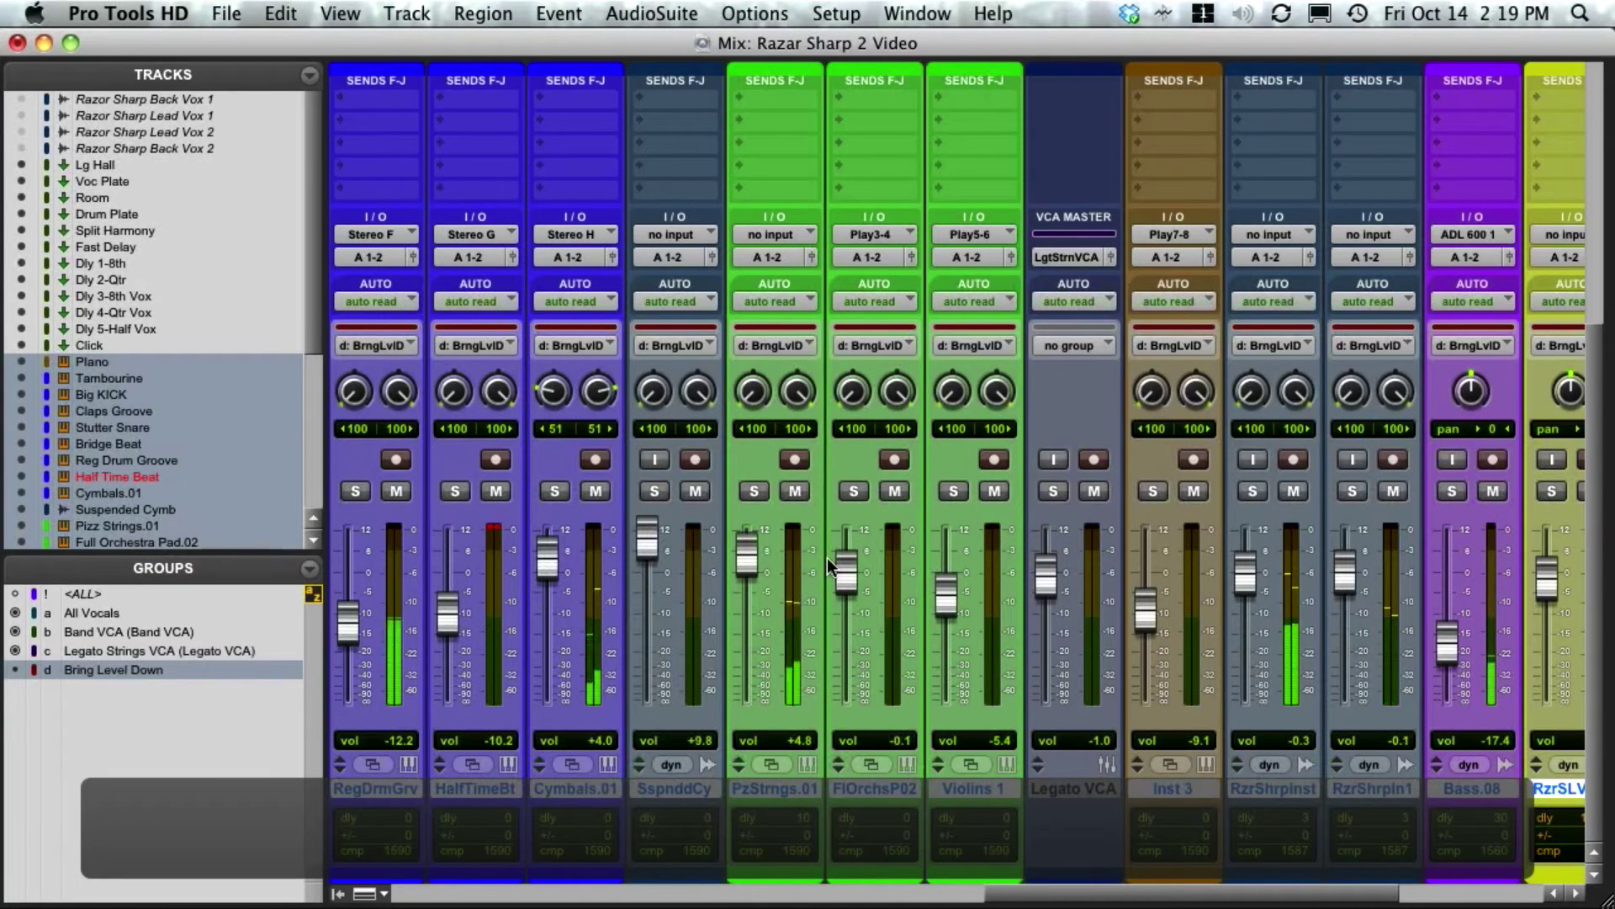
pyautogui.press('super+z')
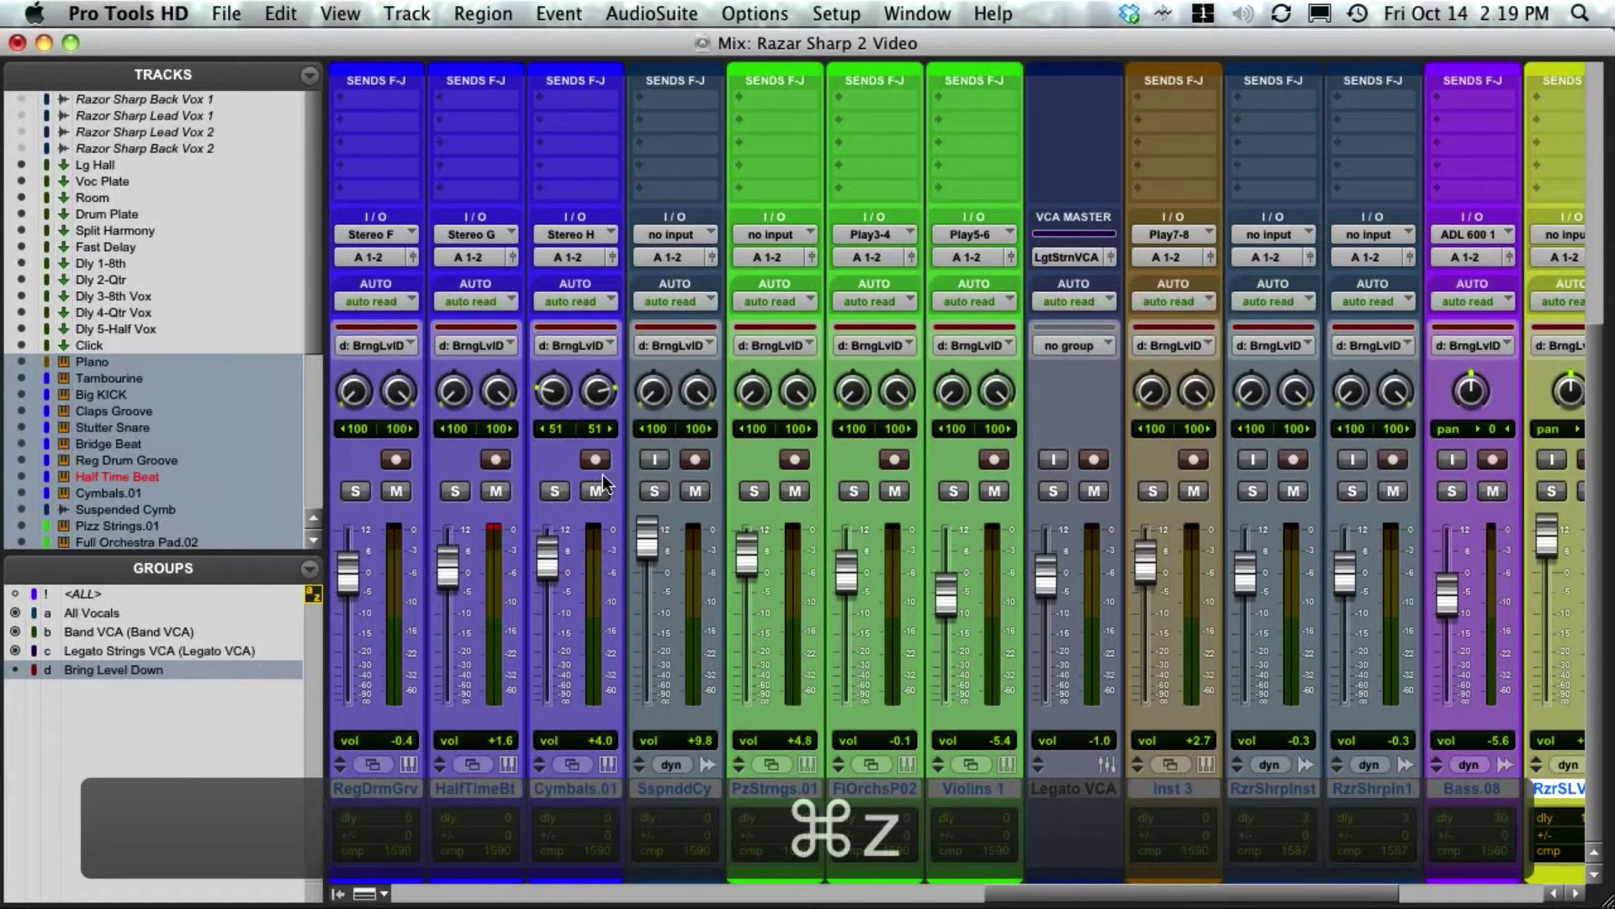
pyautogui.press('super+equal')
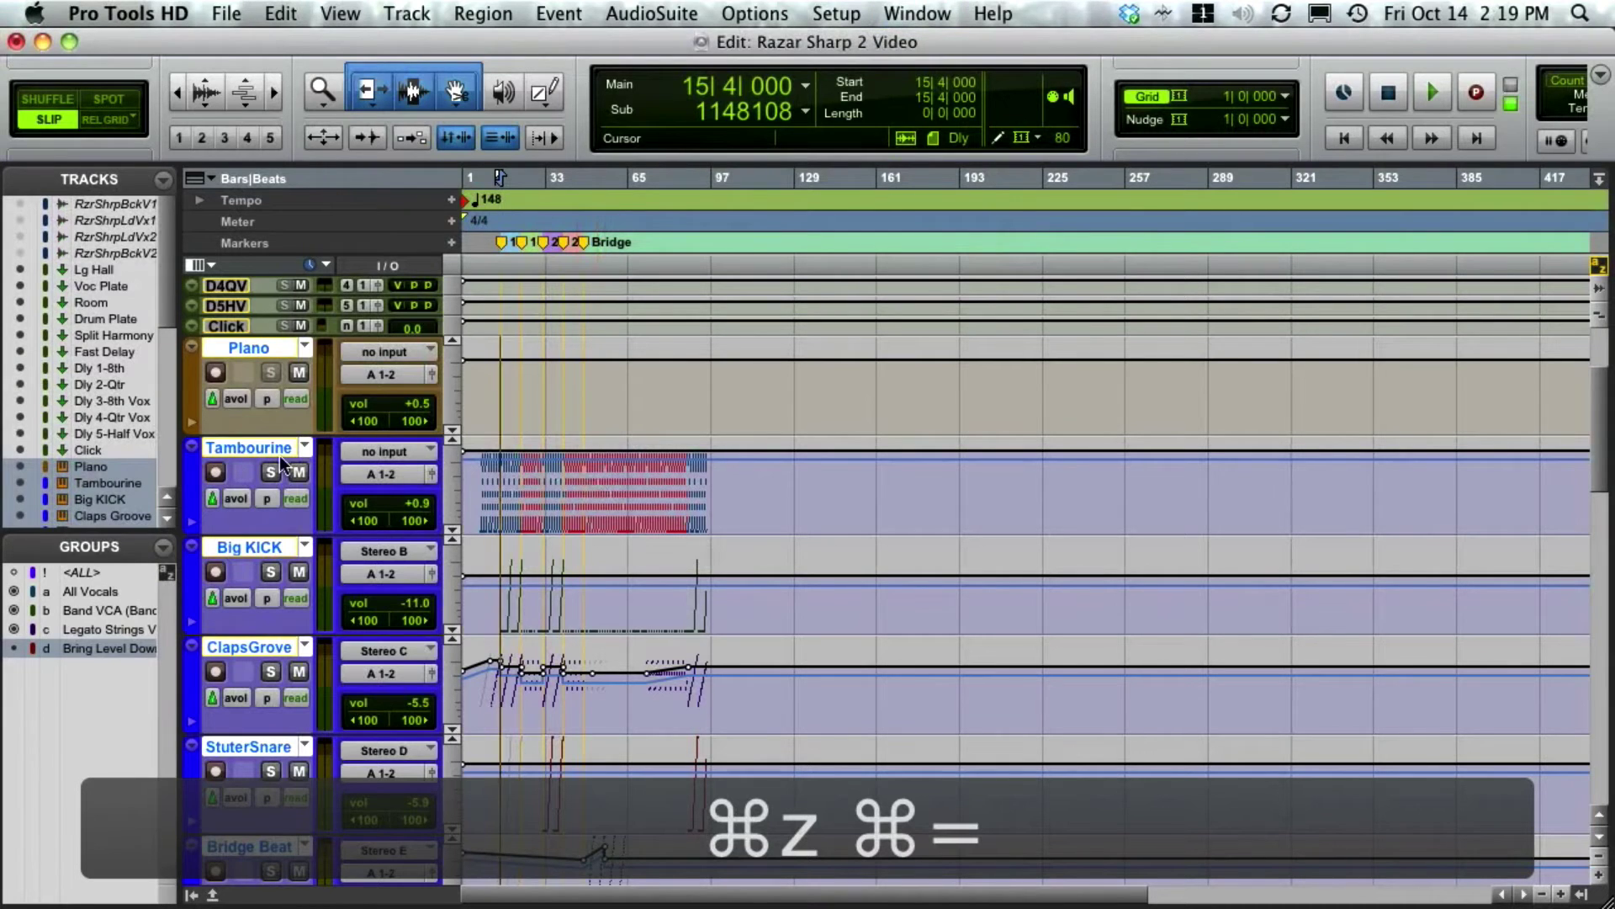
# Step: Switch the grouped tracks from avol to regions view and zoom in on the timeline
pyautogui.click(259, 439)
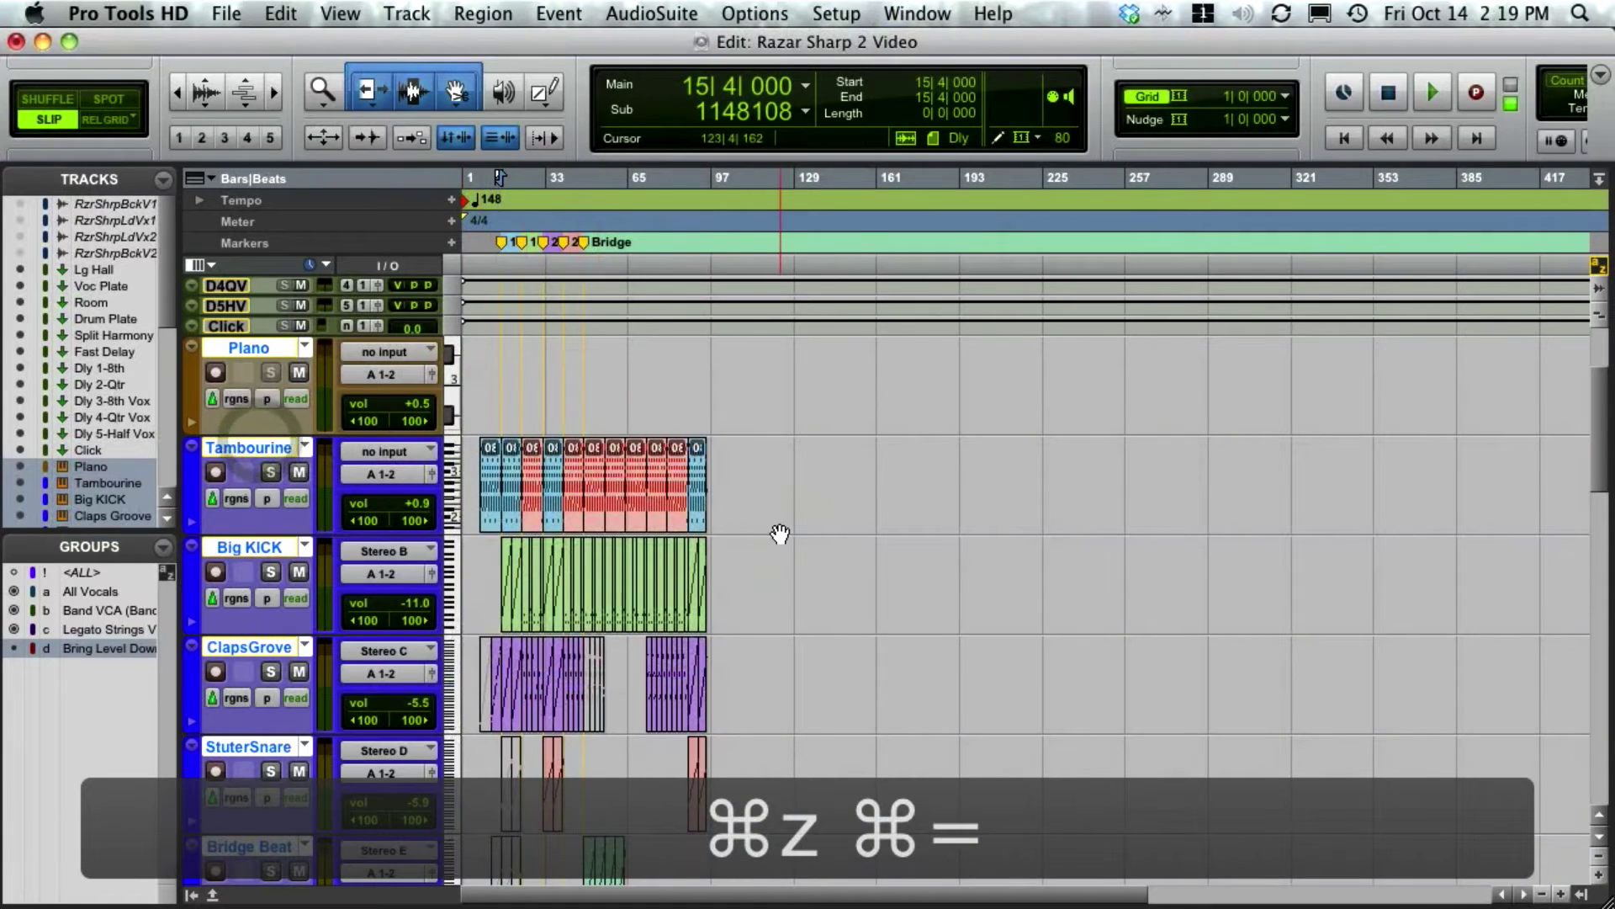
pyautogui.press('super+bracketright')
pyautogui.press('super+bracketright')
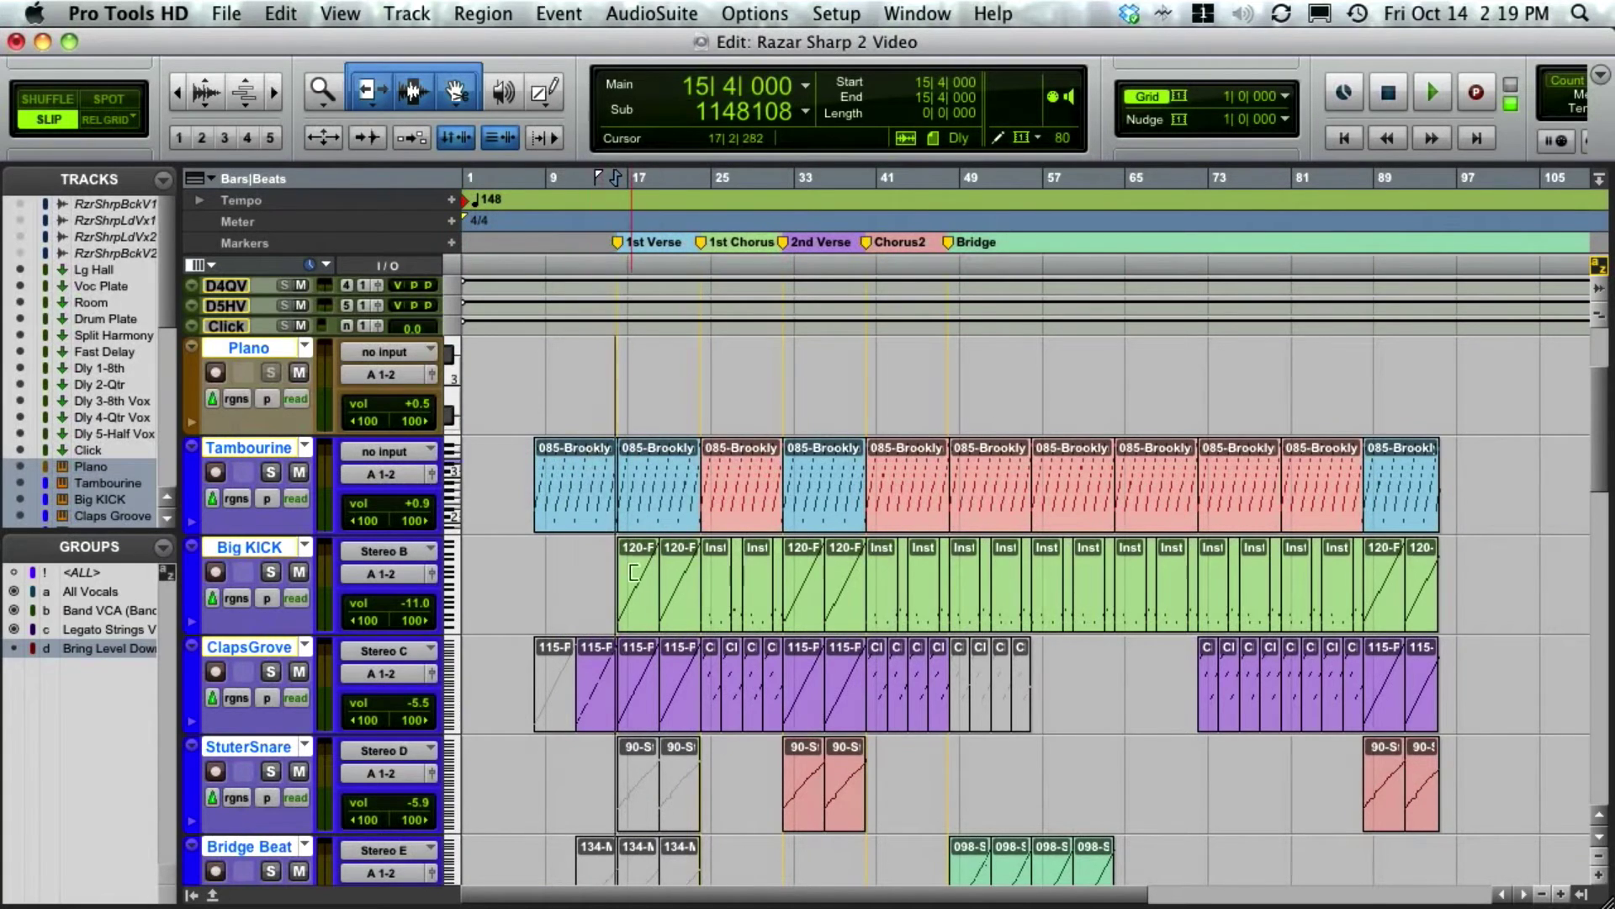
pyautogui.scroll(-4, 634, 572)
pyautogui.scroll(7, 635, 572)
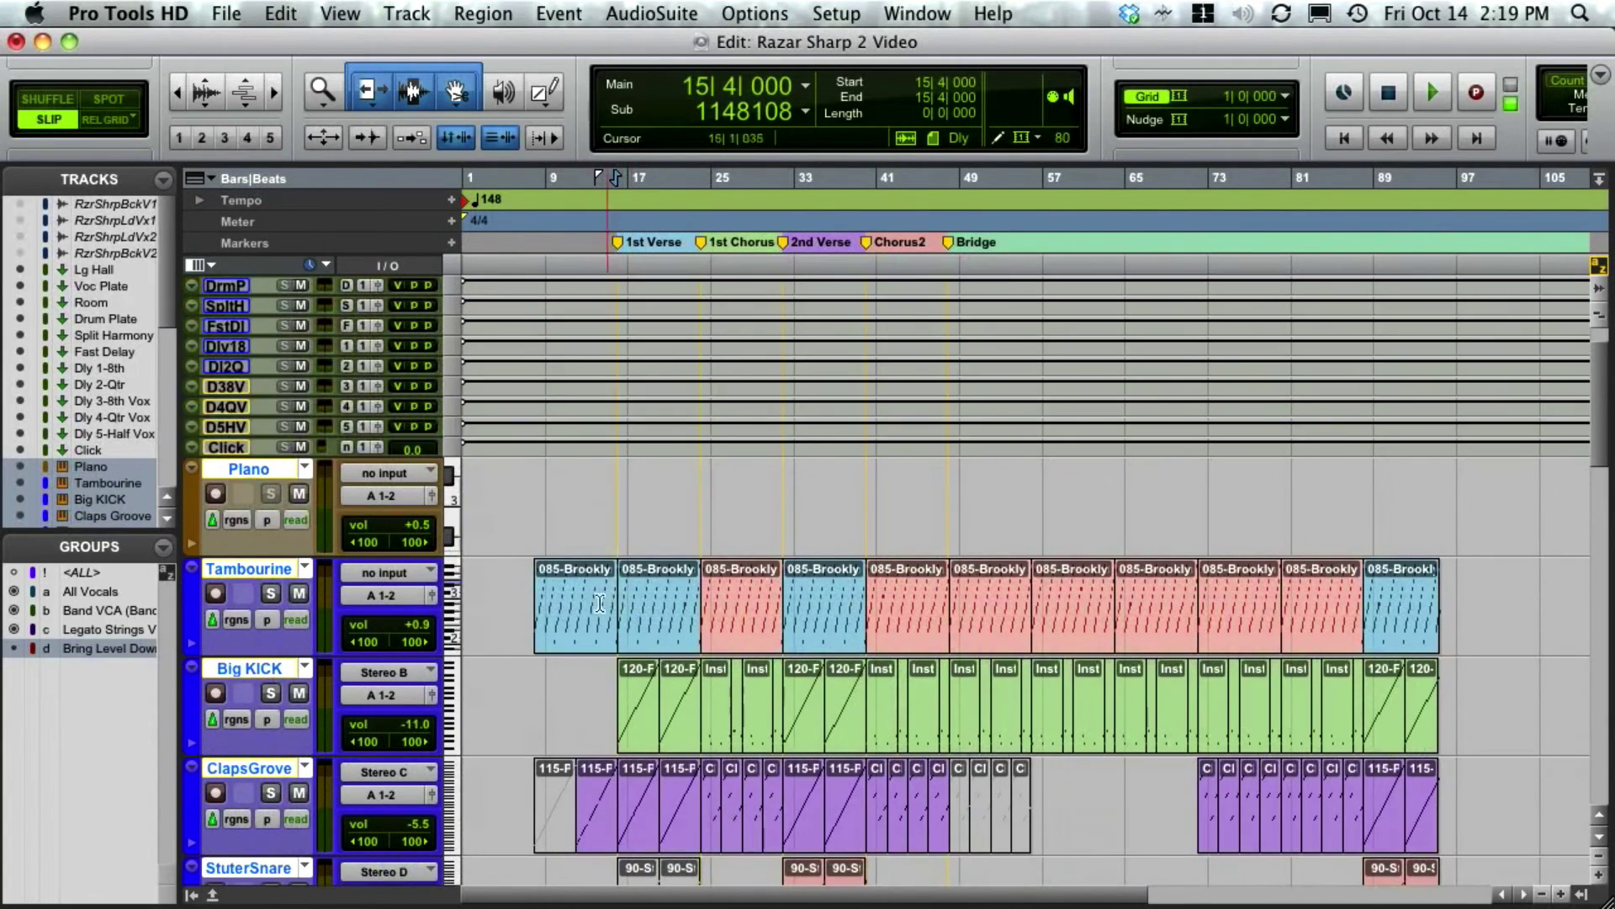
# Step: Show avol on the grouped tracks, zoom out, and trim their volume automation down 13.6 dB
pyautogui.keyDown('ctrl'); pyautogui.keyDown('super'); pyautogui.click(392, 624); pyautogui.keyUp('super'); pyautogui.keyUp('ctrl')
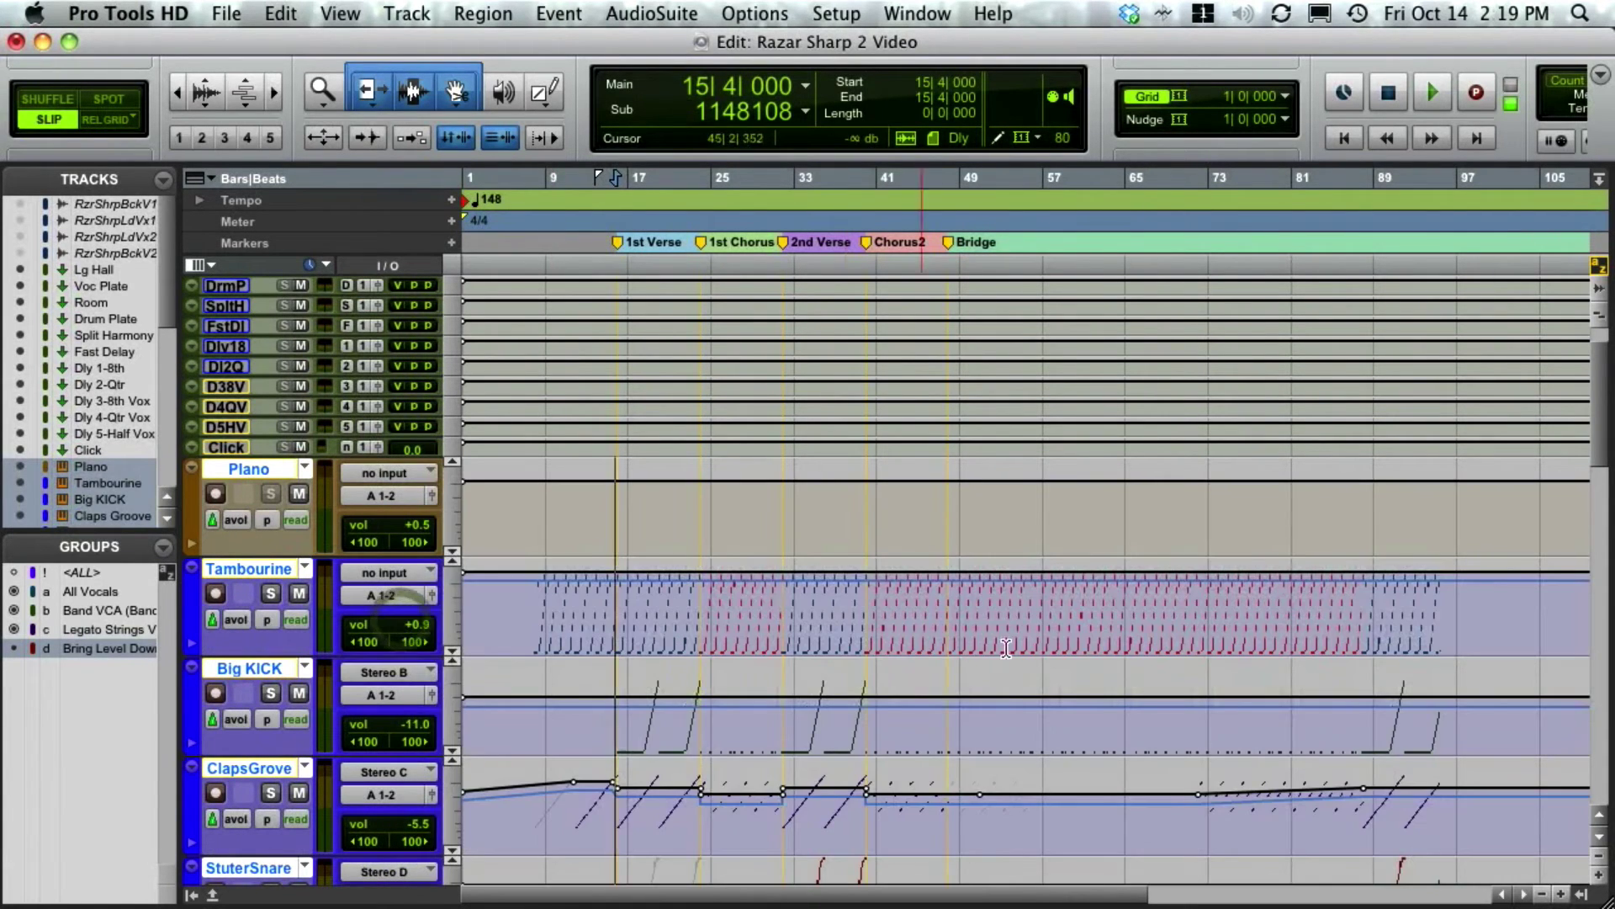
pyautogui.scroll(-4, 1007, 648)
pyautogui.scroll(4, 1009, 646)
pyautogui.scroll(-4, 1018, 646)
pyautogui.press('super+bracketleft')
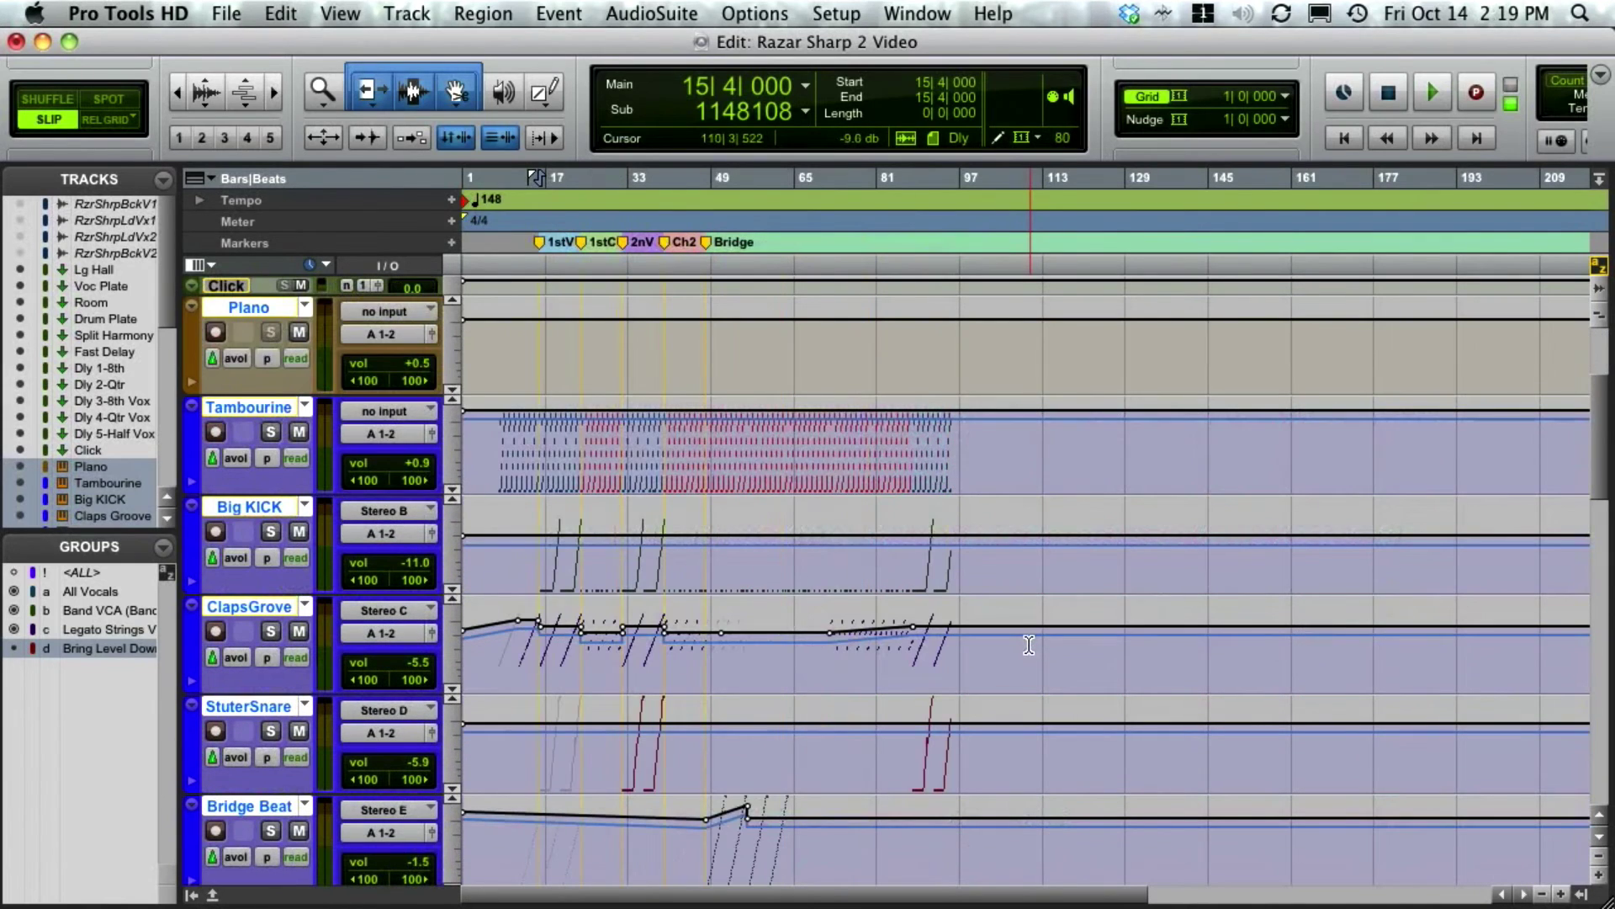
pyautogui.hscroll(3, 1158, 447)
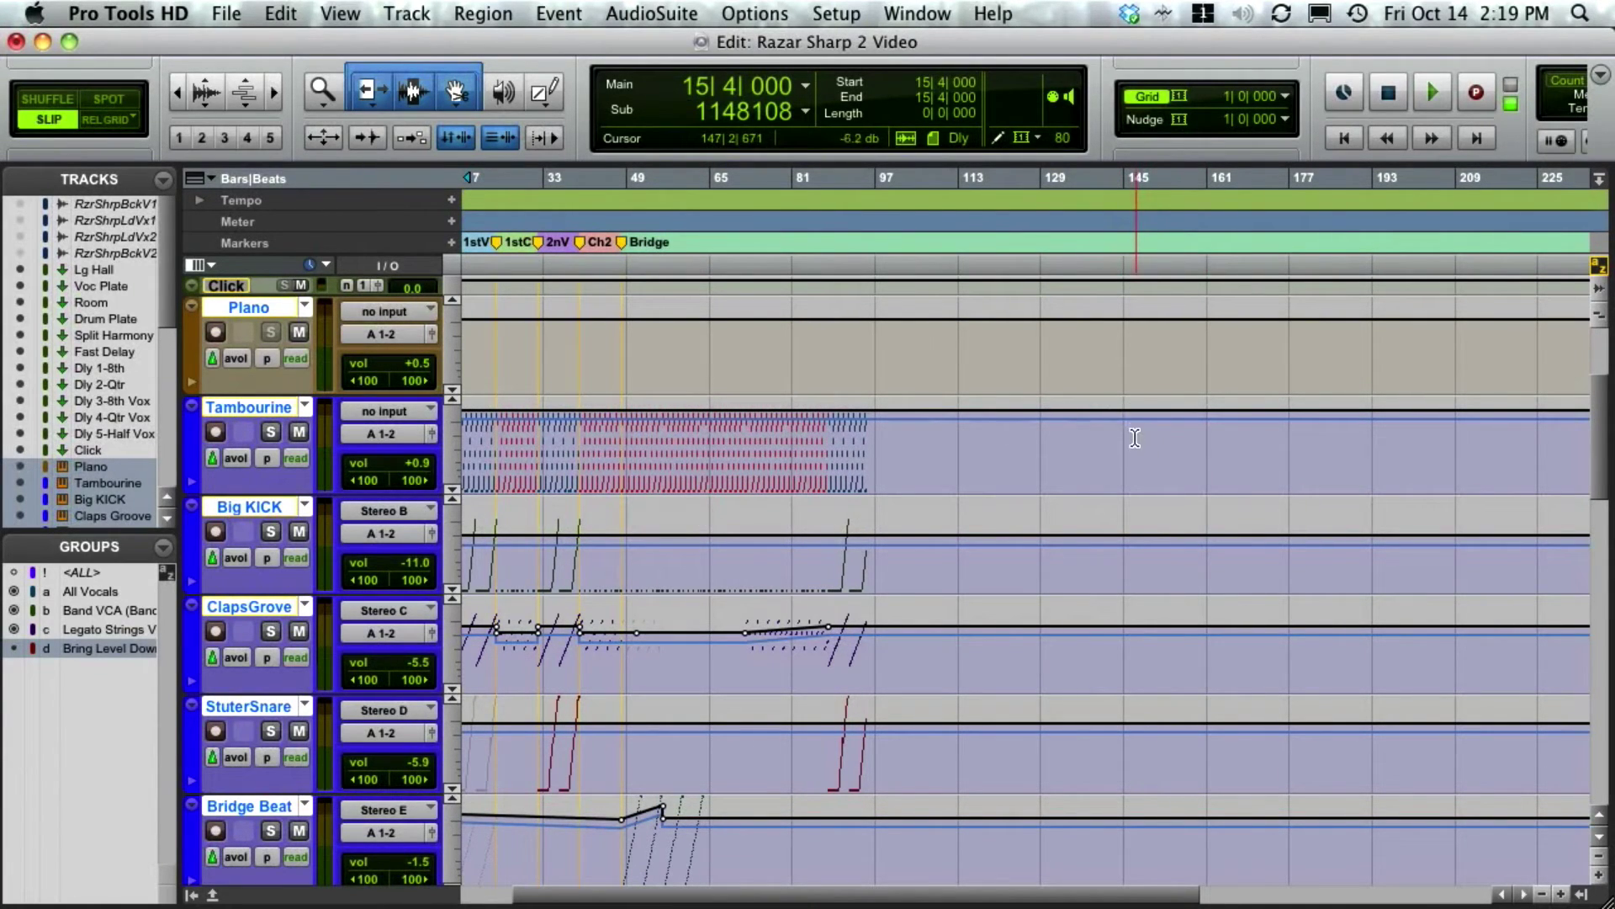
pyautogui.moveTo(1139, 410); pyautogui.dragTo(1142, 426)
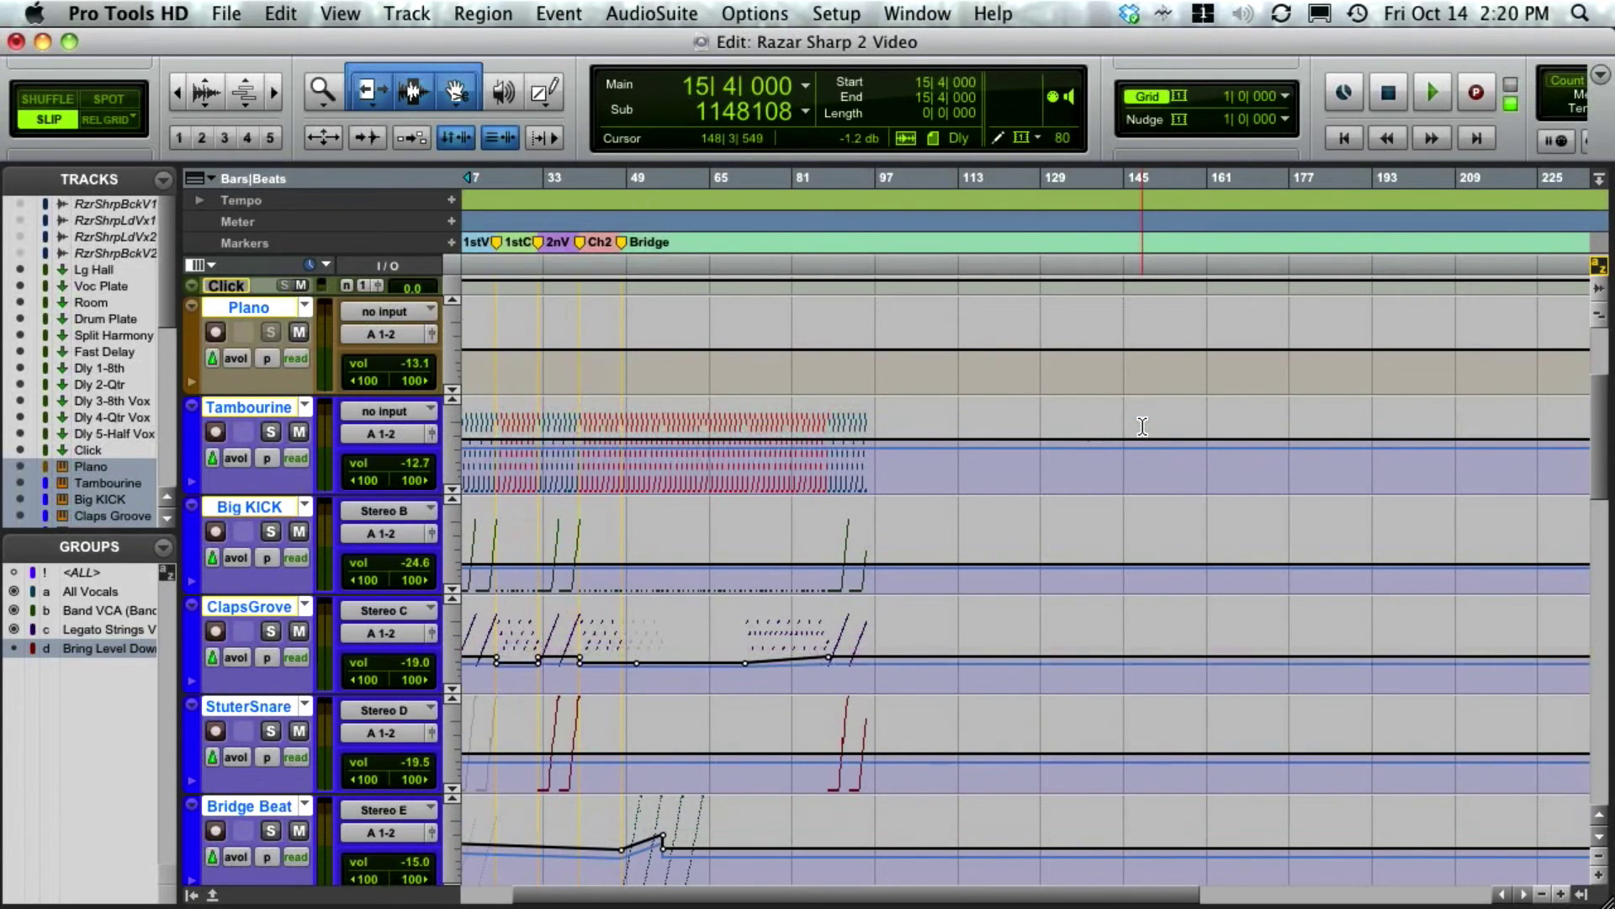
pyautogui.press('super+equal')
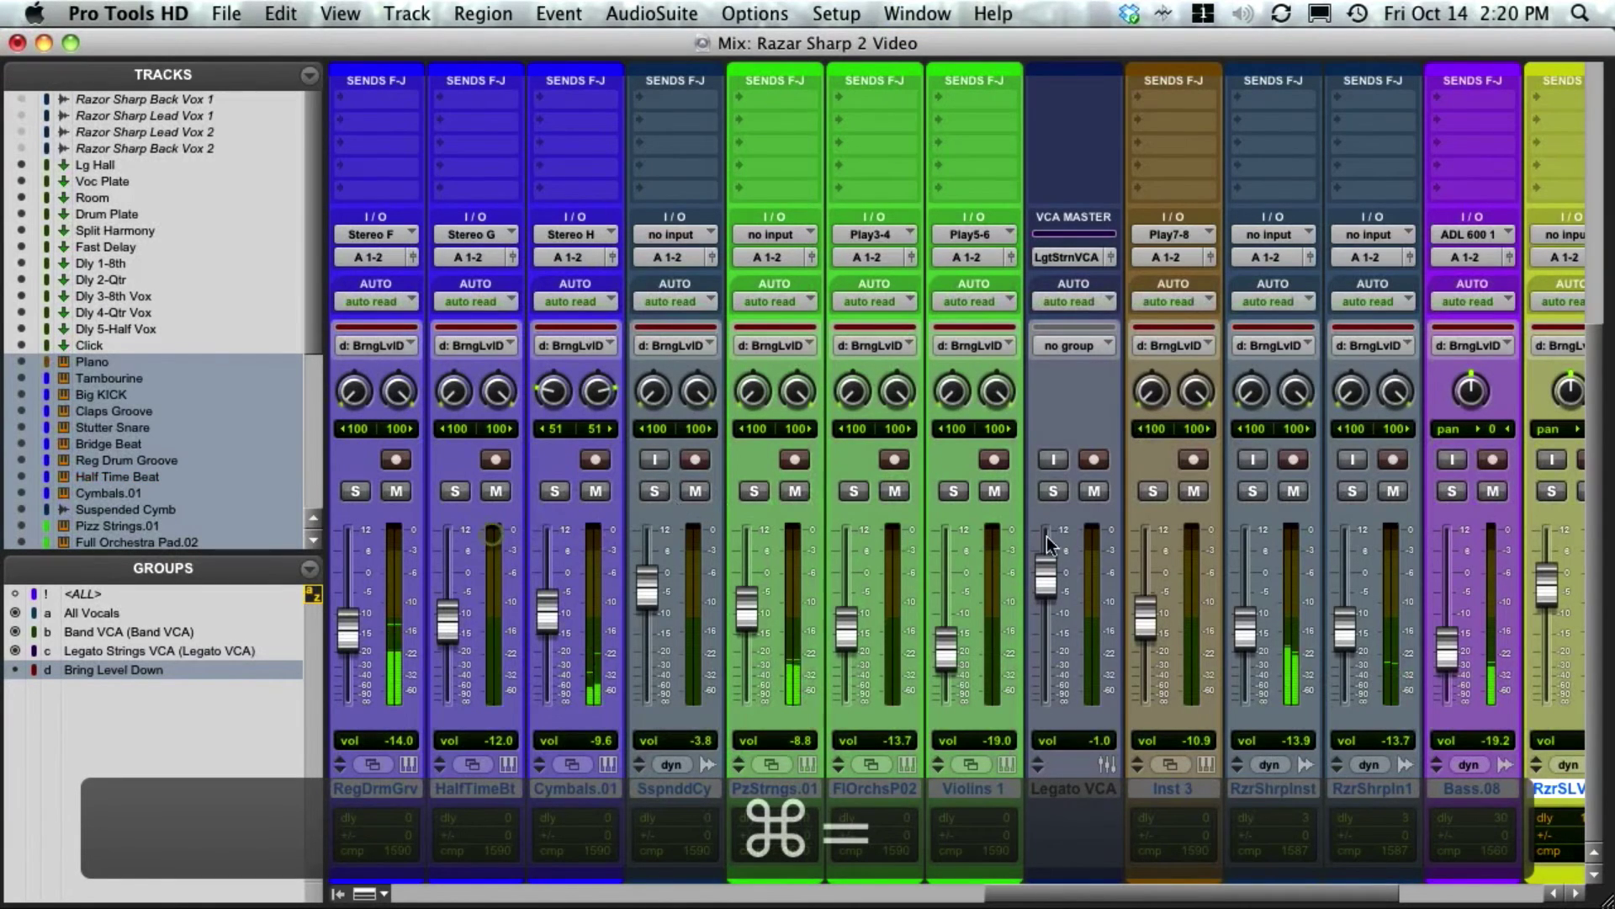
# Step: Clear the Mix L-R clip indicator and review the lowered channel levels, e.g. Big KICK at -24.6
pyautogui.hscroll(5, 1143, 543)
pyautogui.click(1155, 536)
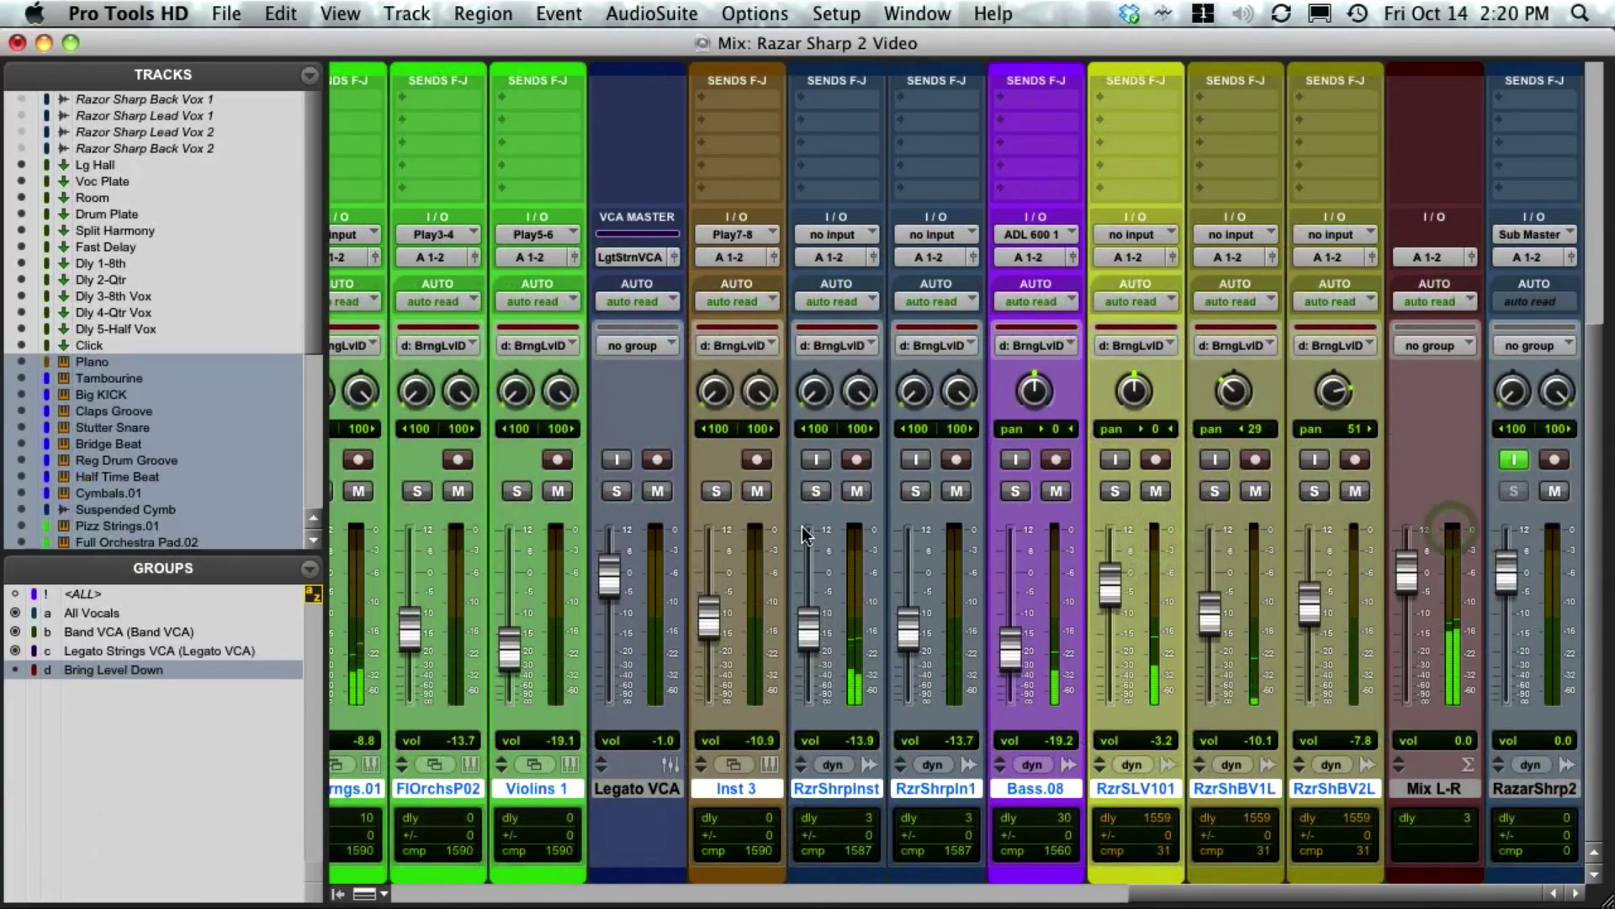
pyautogui.hscroll(-15, 953, 580)
pyautogui.hscroll(12, 803, 535)
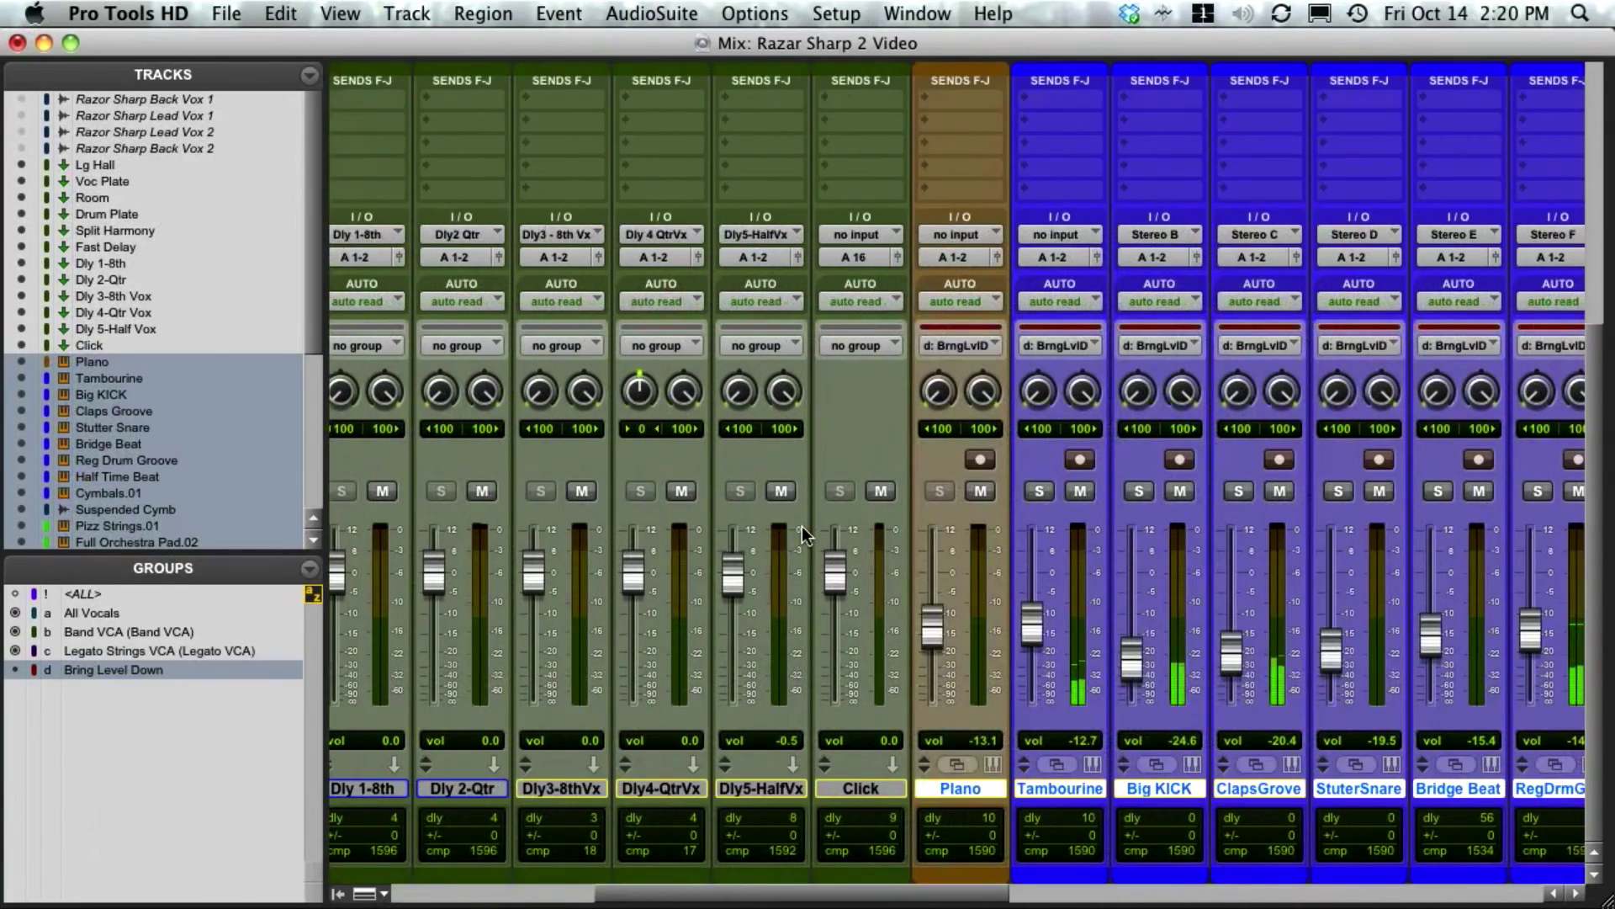
pyautogui.hscroll(12, 803, 535)
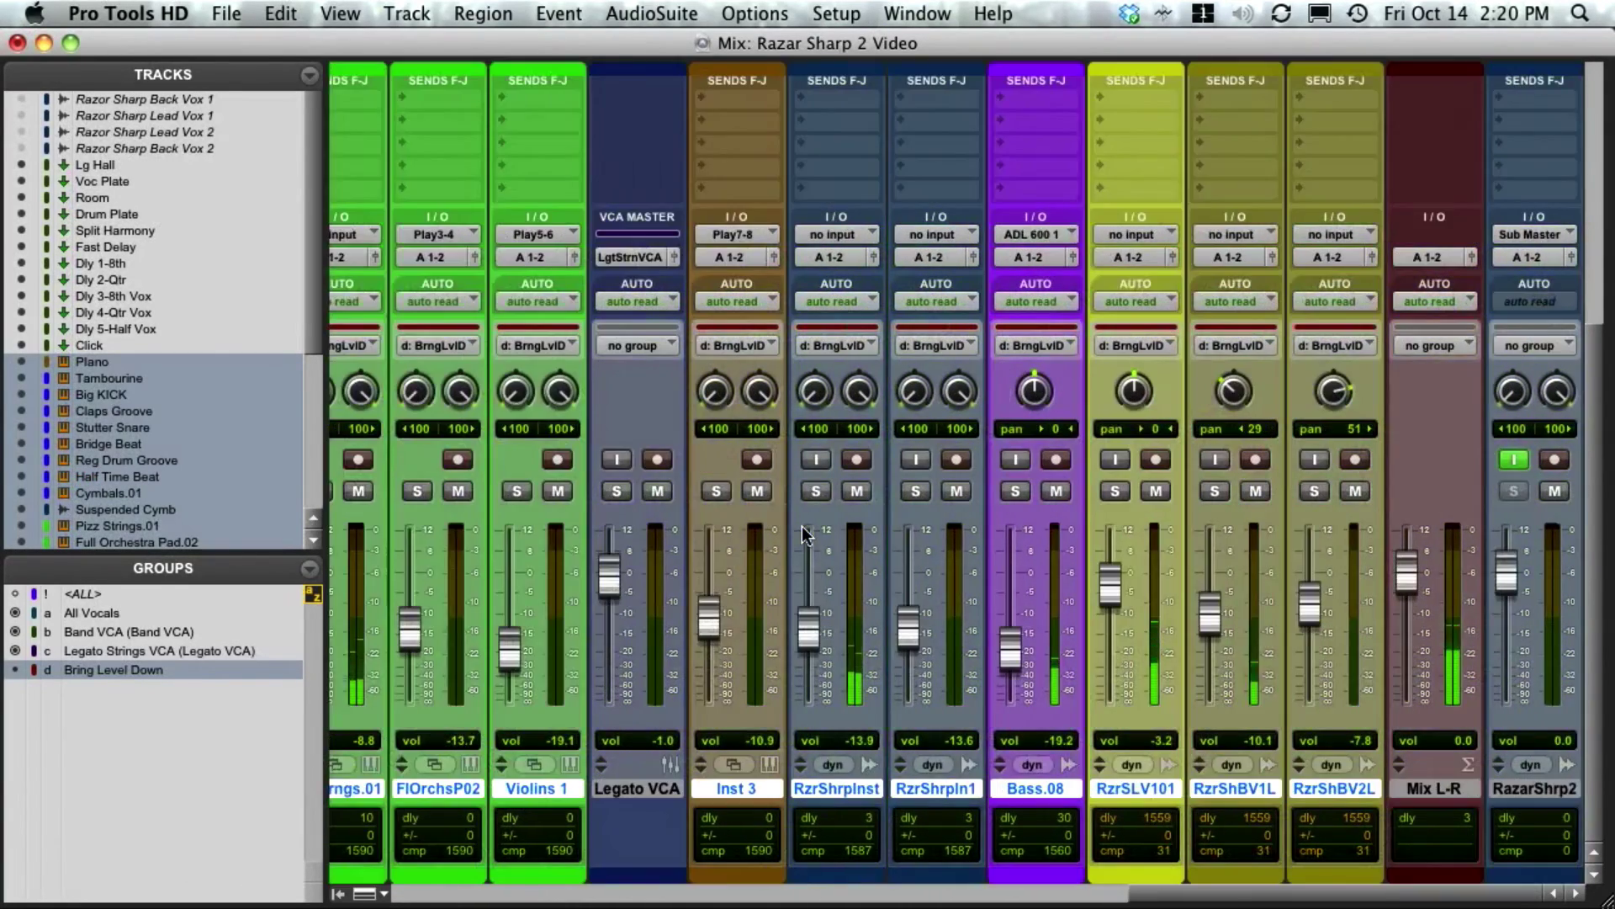